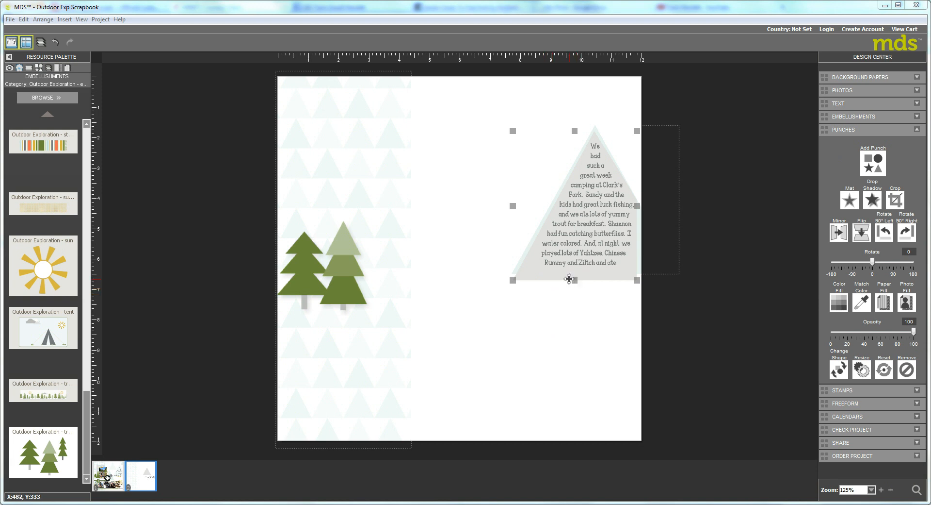
# Step: Shorten the grey text triangle slightly, move it clear of the pale blue triangle, and widen the blue one toward the page centre
pyautogui.moveTo(575, 281); pyautogui.dragTo(575, 275)
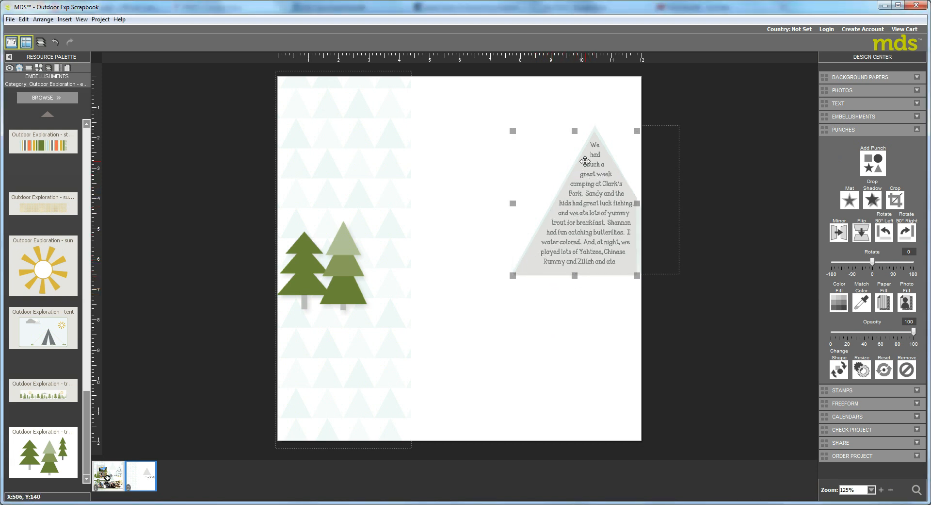
pyautogui.moveTo(599, 226); pyautogui.dragTo(542, 327)
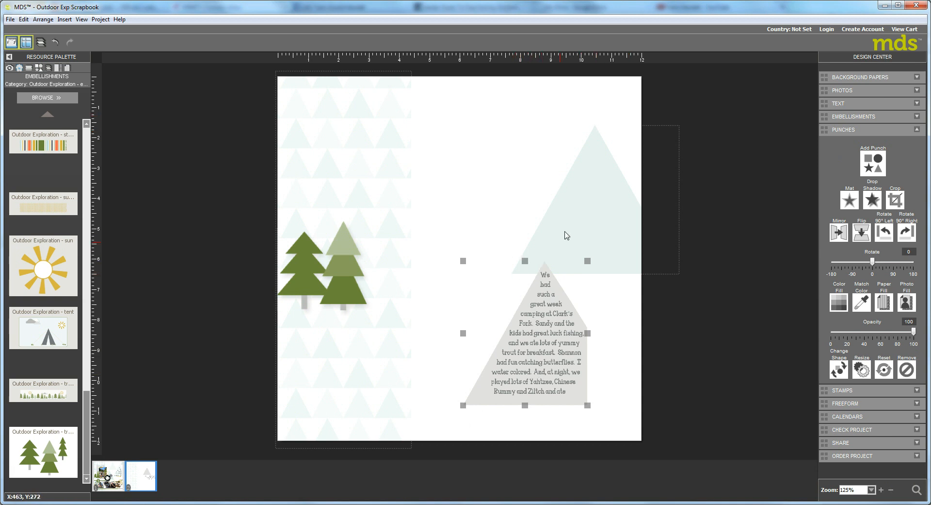
pyautogui.click(595, 124)
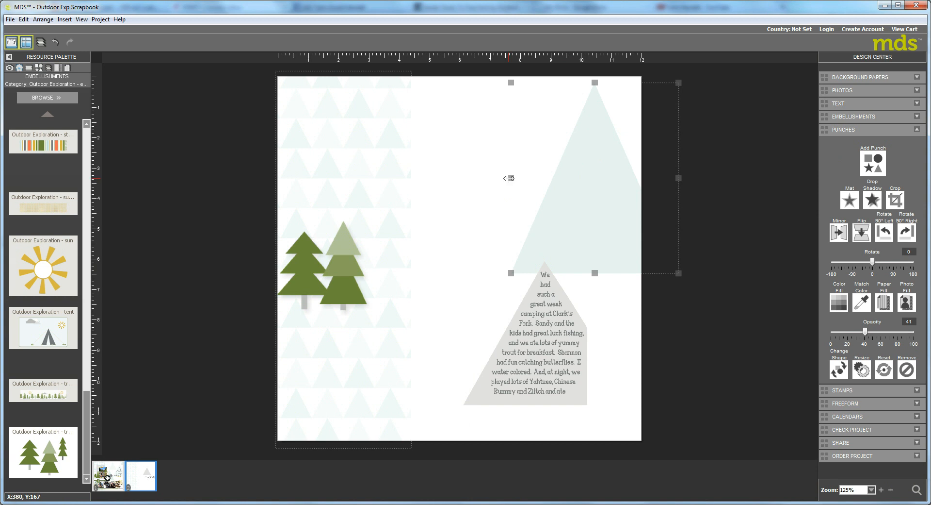
pyautogui.moveTo(511, 178); pyautogui.dragTo(495, 180)
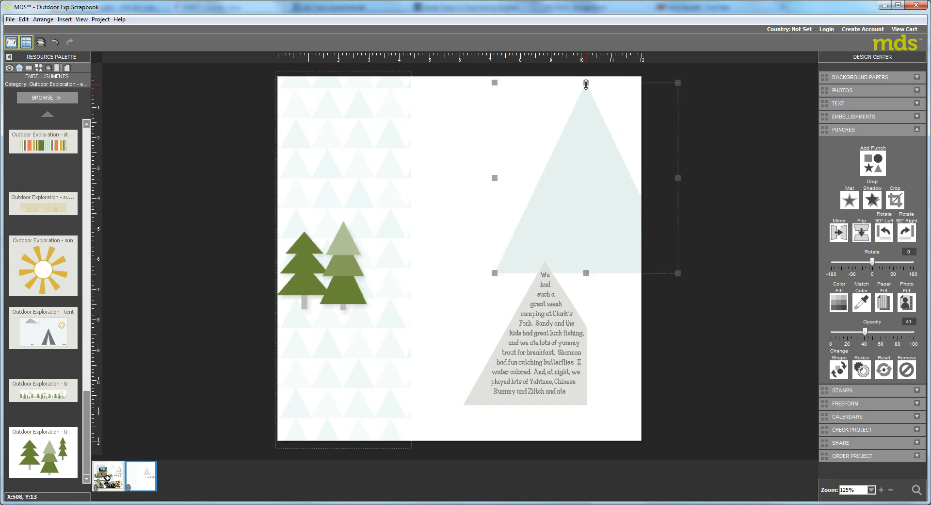
pyautogui.moveTo(586, 84); pyautogui.dragTo(586, 131)
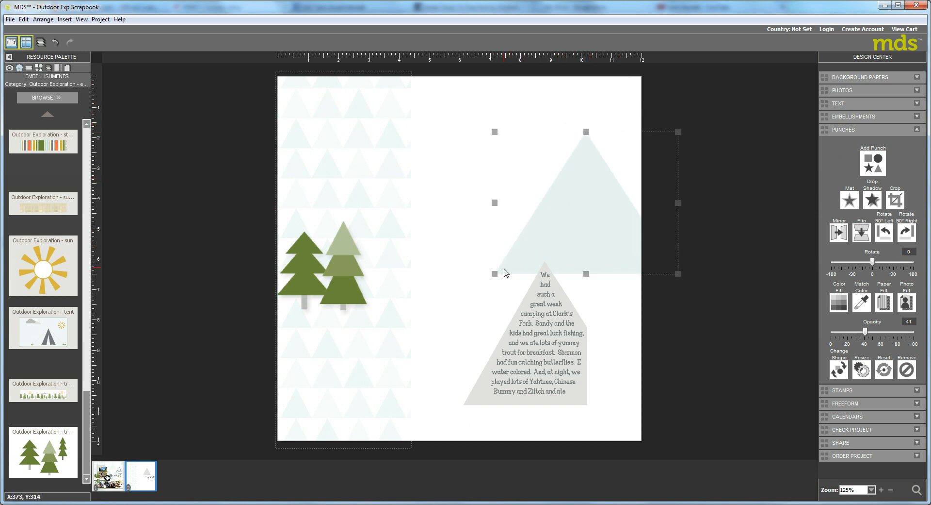
# Step: Extend the base of the pale blue triangle downward and position the text triangle centrally over it
pyautogui.moveTo(556, 345); pyautogui.dragTo(525, 347)
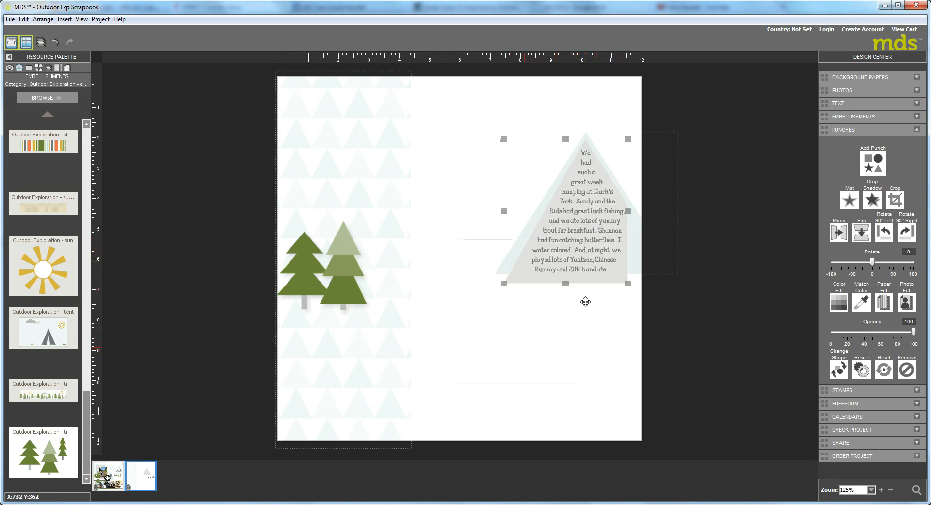
pyautogui.click(586, 261)
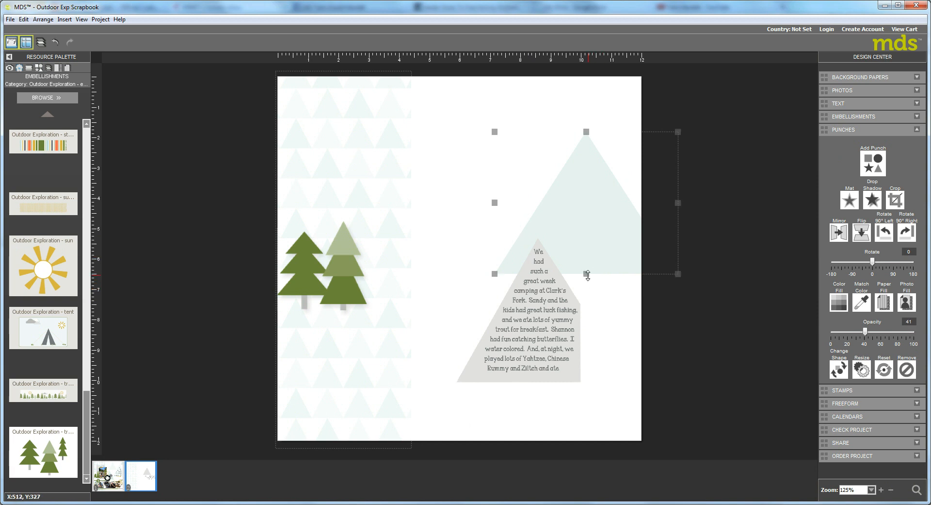
pyautogui.moveTo(587, 275); pyautogui.dragTo(601, 191)
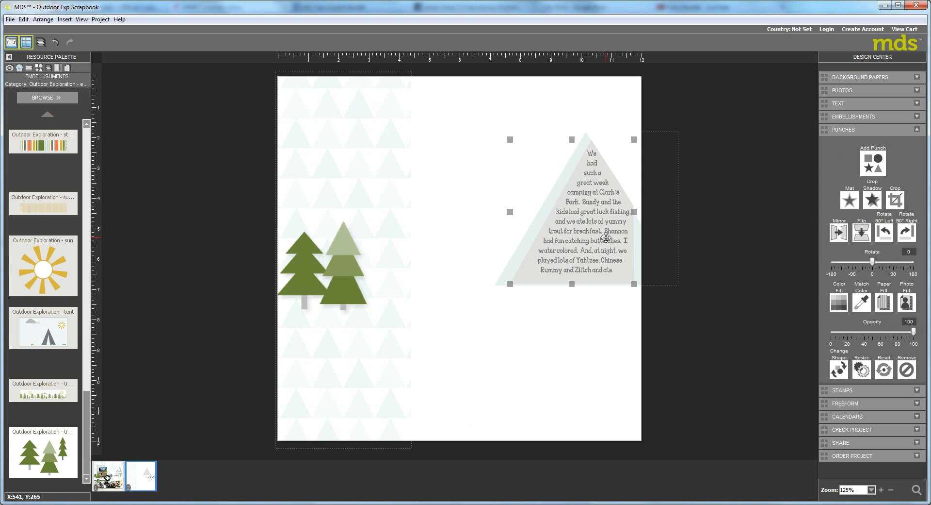
pyautogui.moveTo(616, 240); pyautogui.dragTo(600, 247)
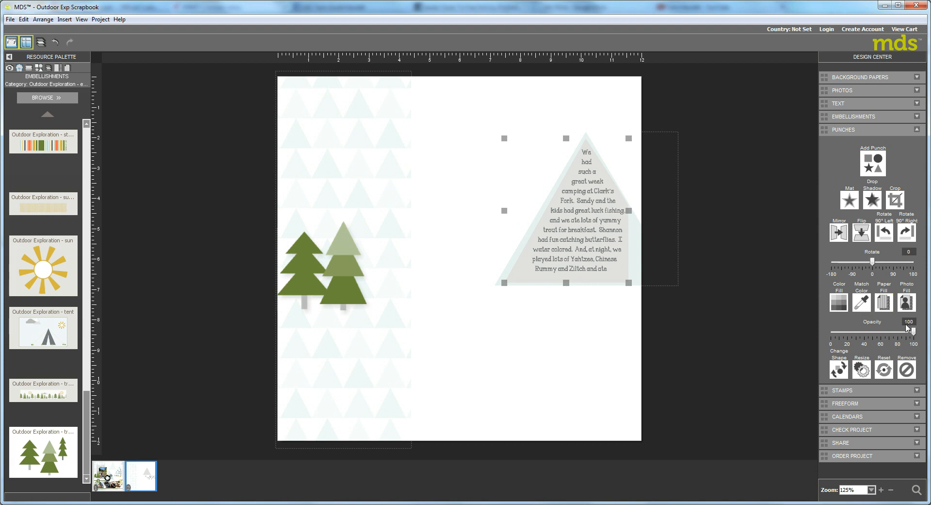
# Step: Set the text triangle's opacity to 0 and nudge it slightly left within the pale blue triangle
pyautogui.moveTo(915, 334); pyautogui.dragTo(808, 340)
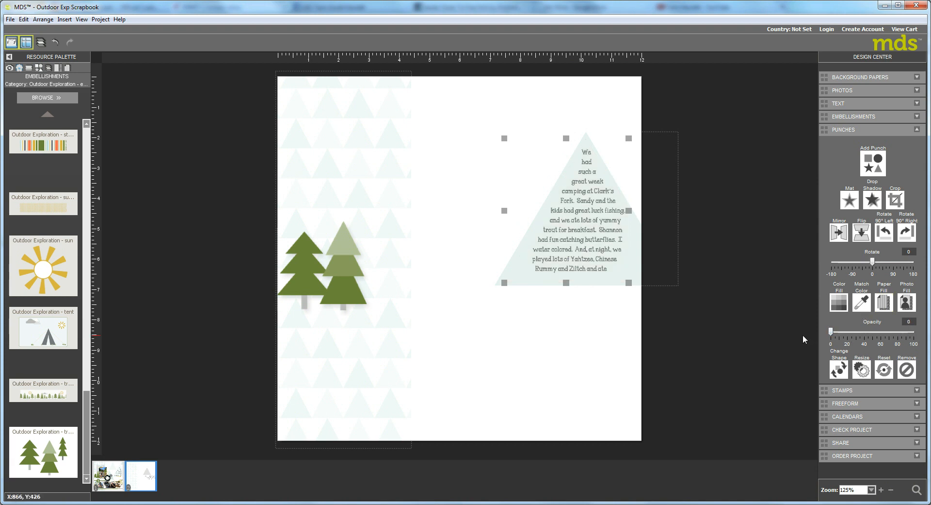
pyautogui.click(577, 244)
pyautogui.moveTo(575, 244); pyautogui.dragTo(573, 245)
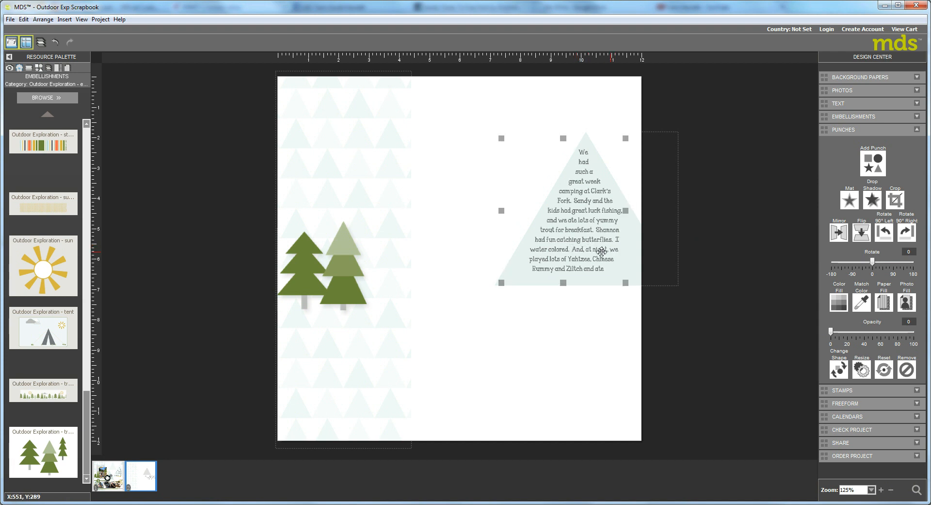
# Step: Select the text and pale blue triangles together and shift both slightly toward the page's right edge
pyautogui.click(587, 137)
pyautogui.moveTo(585, 195); pyautogui.dragTo(589, 196)
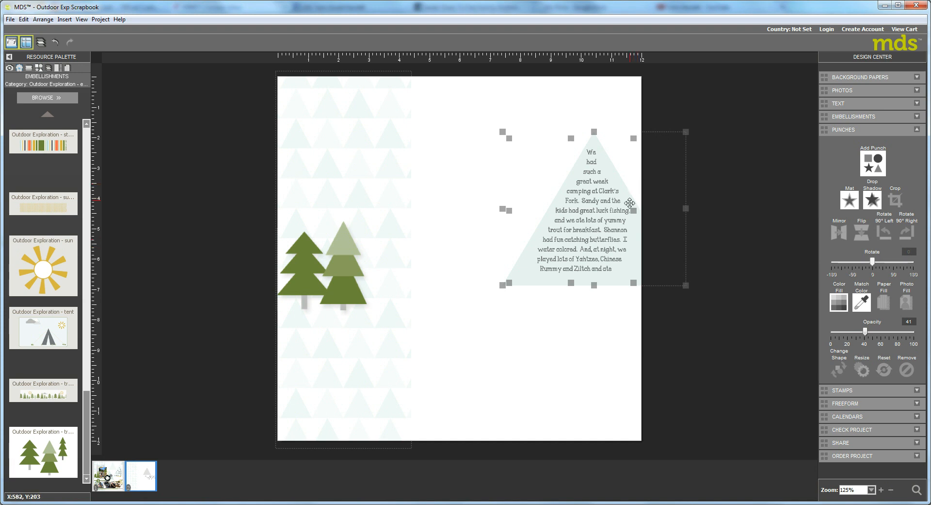
pyautogui.click(550, 374)
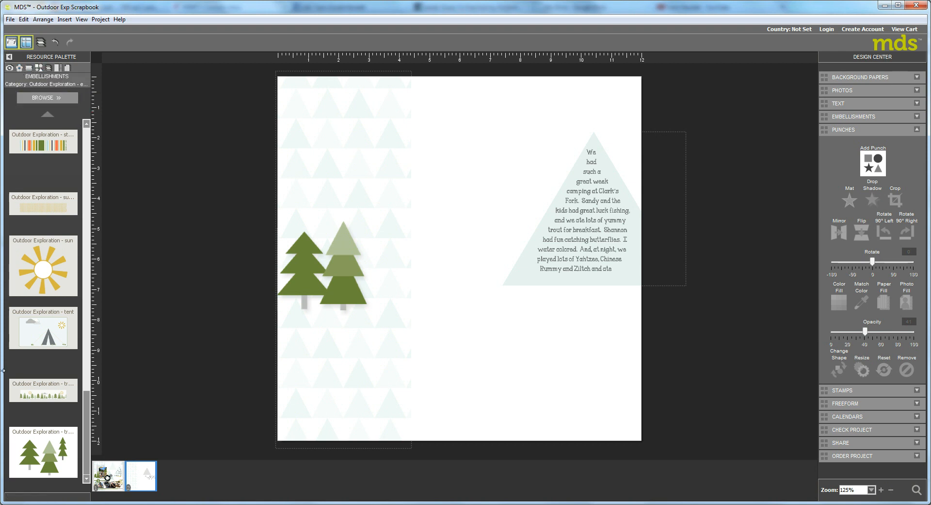
# Step: Add the round Family Fun Together The Journey embellishment beside the patterned strip, level with the trees, and enlarge it
pyautogui.moveTo(82, 433); pyautogui.dragTo(77, 252)
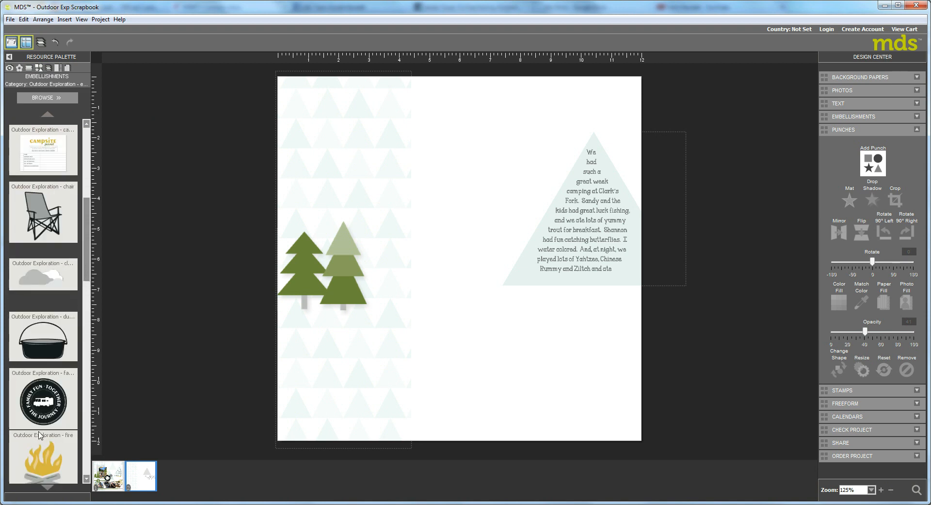
pyautogui.moveTo(41, 407); pyautogui.dragTo(488, 334)
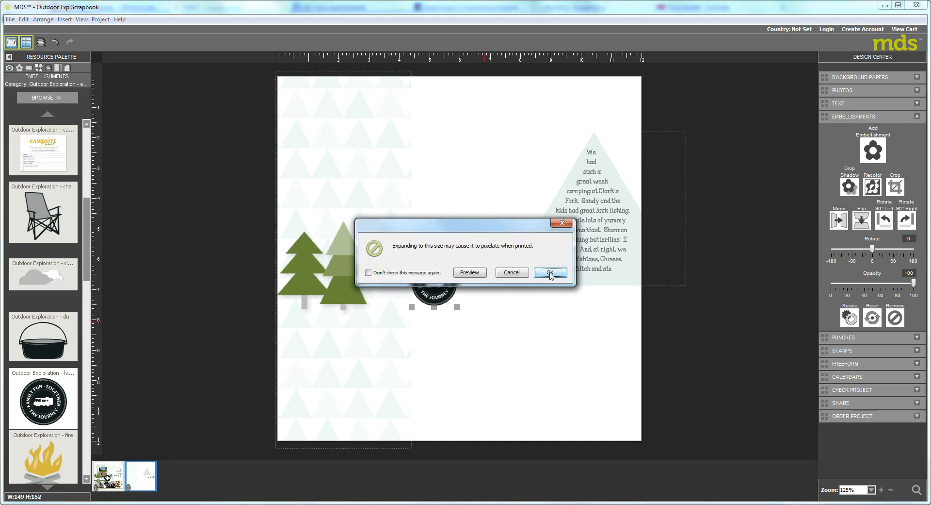
pyautogui.click(550, 272)
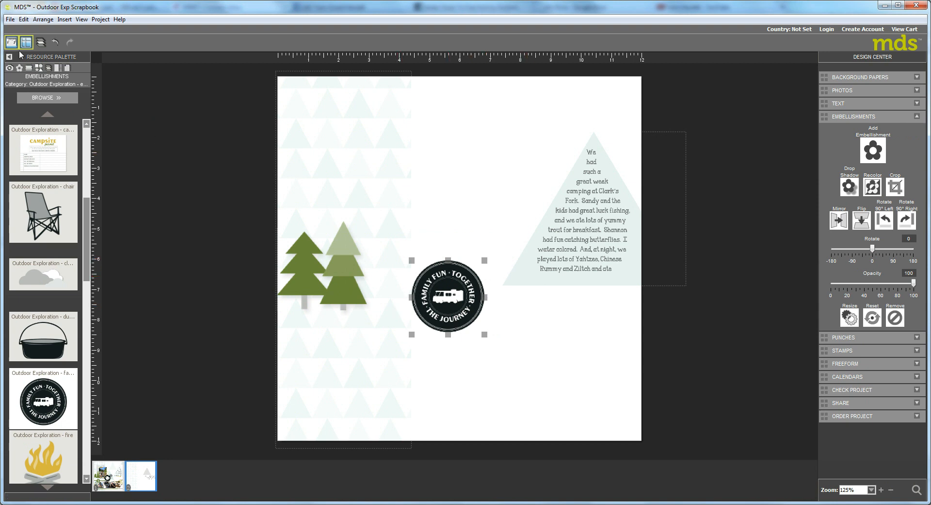
# Step: Add a 1.25 Circle Punch from the Basics category and centre it over the camper in the round badge
pyautogui.click(38, 69)
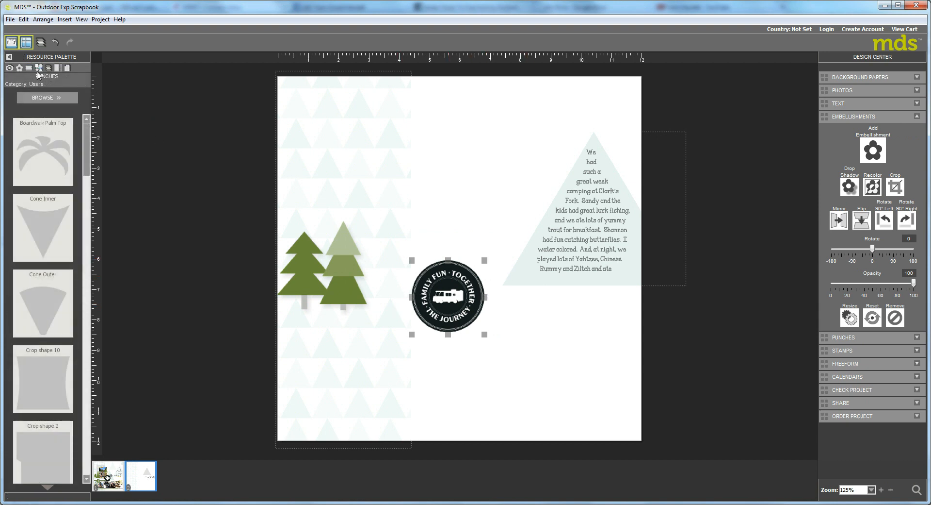
pyautogui.click(47, 98)
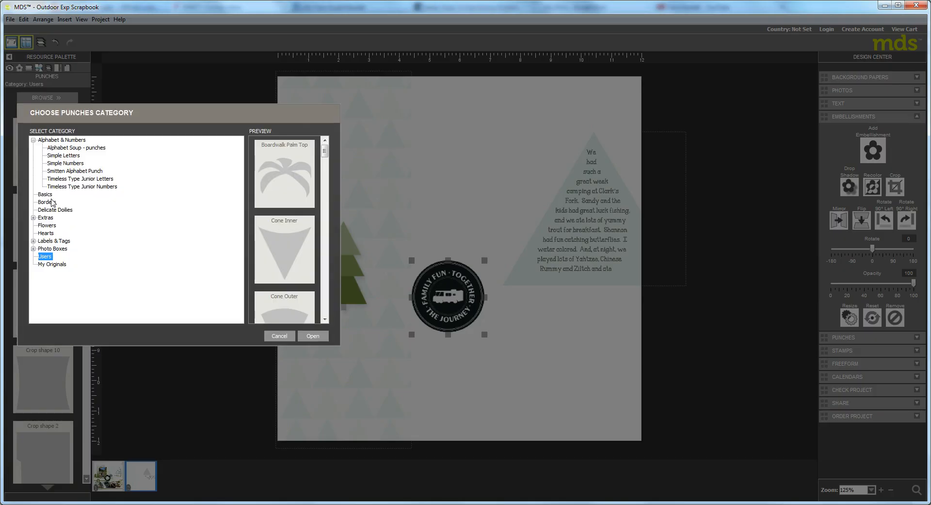
pyautogui.click(45, 194)
pyautogui.click(313, 335)
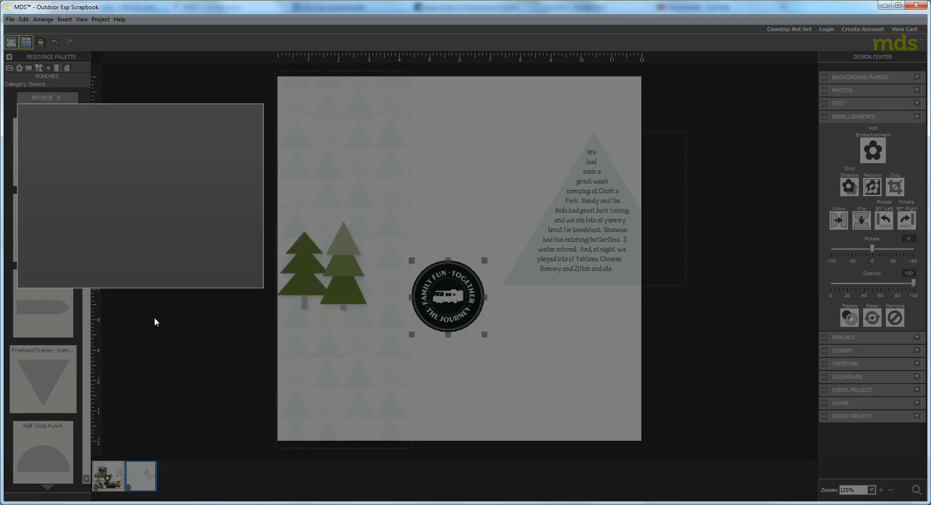
pyautogui.moveTo(34, 163); pyautogui.dragTo(509, 303)
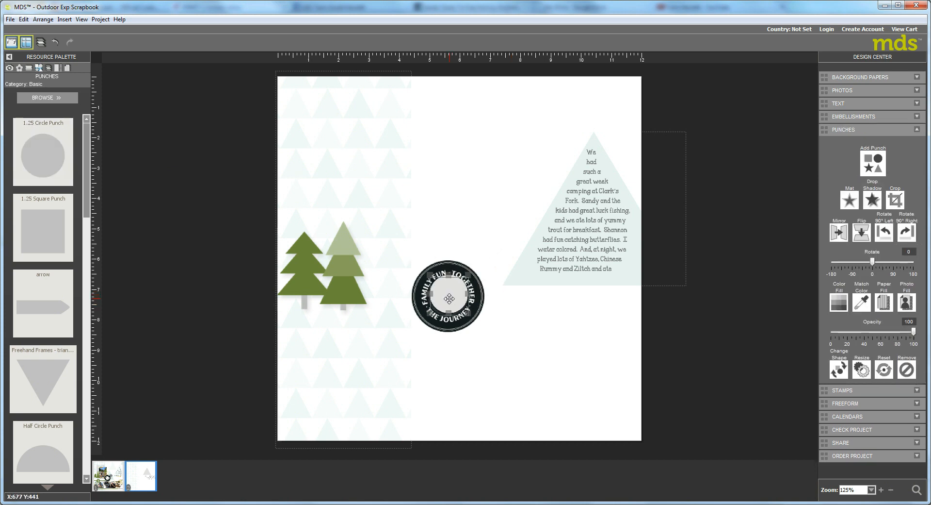
pyautogui.moveTo(450, 297); pyautogui.dragTo(456, 298)
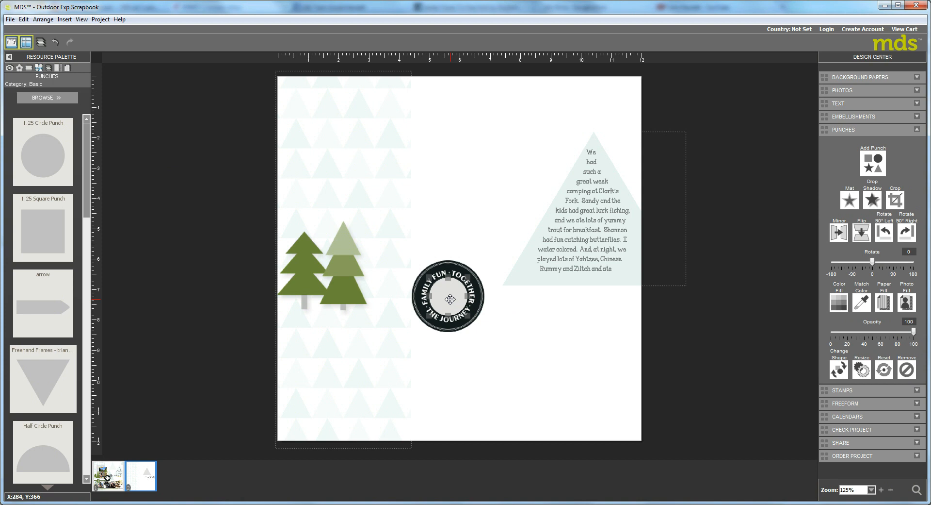
pyautogui.press('Up')
# Step: Fill the circle punch inside the badge with solid white instead of a background paper
pyautogui.click(883, 303)
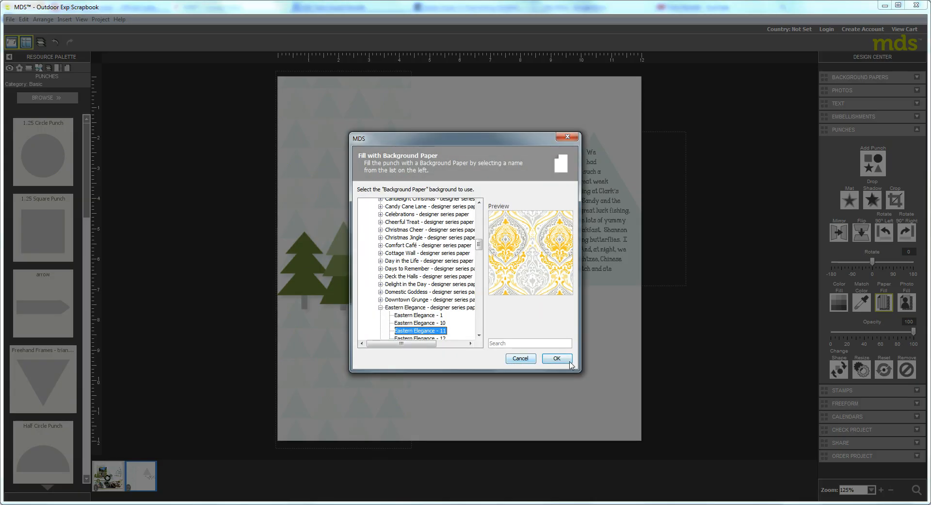
pyautogui.click(528, 359)
pyautogui.click(840, 303)
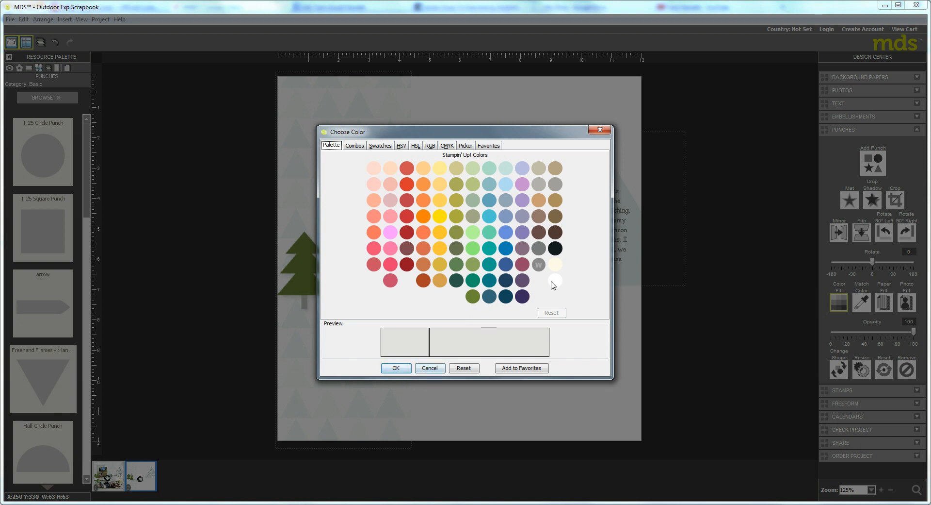
pyautogui.click(555, 281)
pyautogui.click(397, 369)
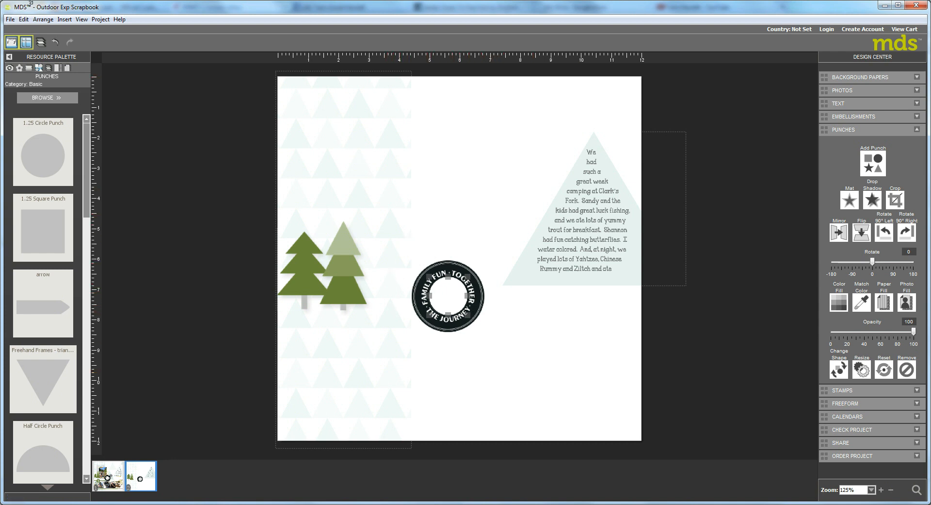
# Step: Load the Smitten Alphabet Punch category and place the letter c above the trees on the patterned strip
pyautogui.click(44, 99)
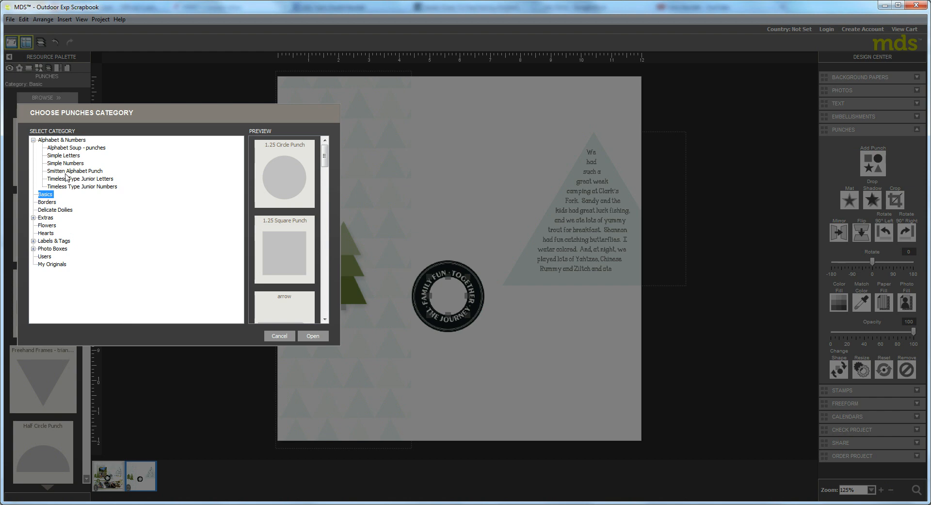
pyautogui.click(67, 171)
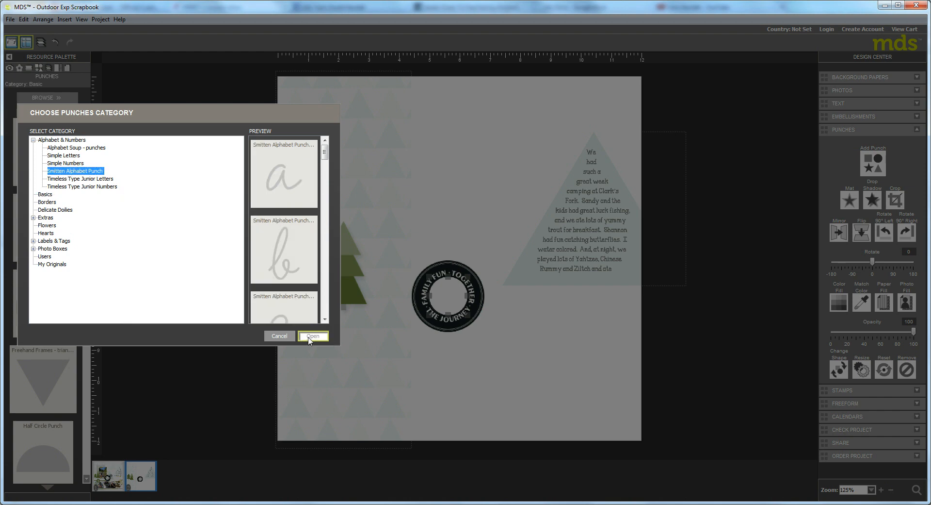
pyautogui.click(313, 336)
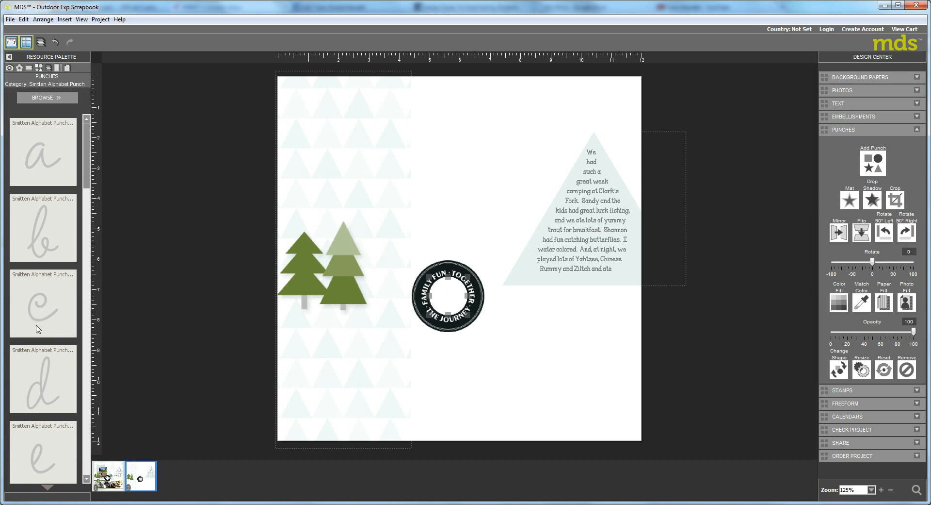
pyautogui.moveTo(39, 329); pyautogui.dragTo(353, 168)
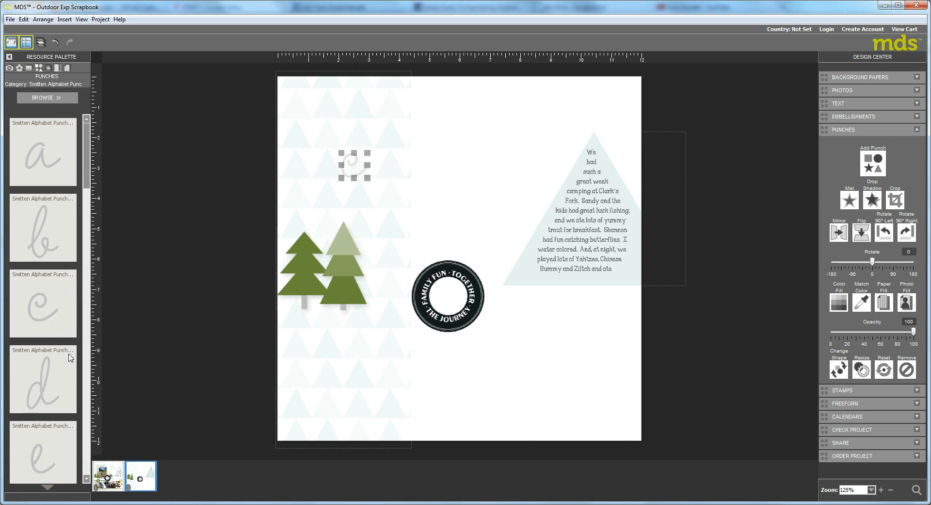
# Step: Place the Smitten Alphabet letter l directly after the c on the patterned strip
pyautogui.scroll(-8, 88, 465)
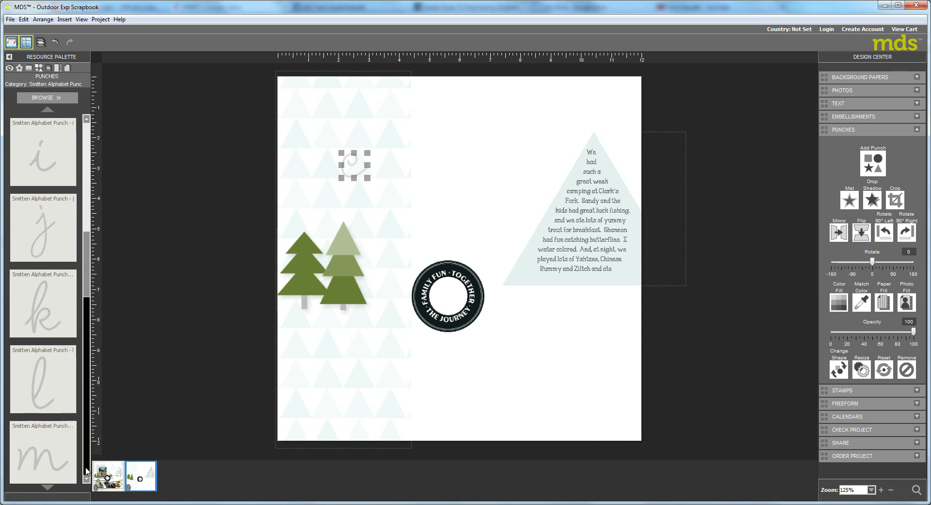
pyautogui.scroll(3, 88, 141)
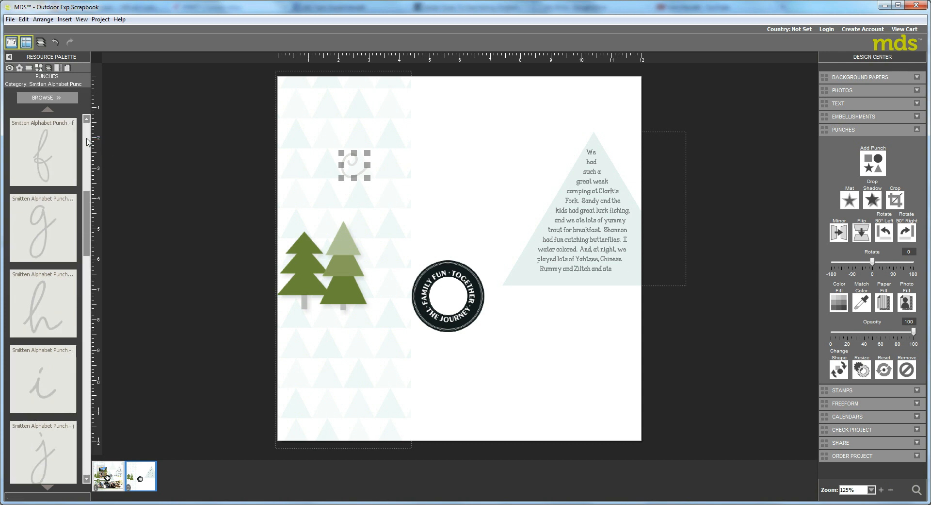
pyautogui.scroll(2, 88, 141)
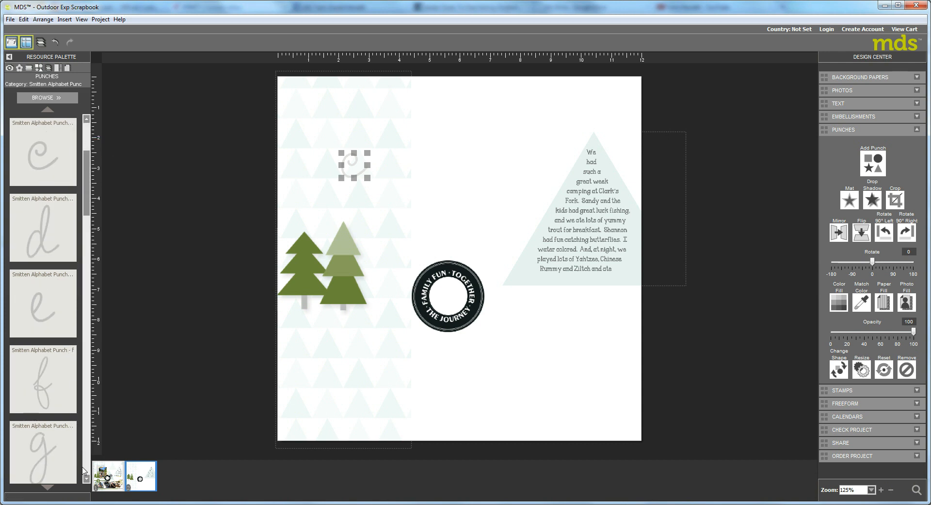
pyautogui.scroll(-4, 84, 469)
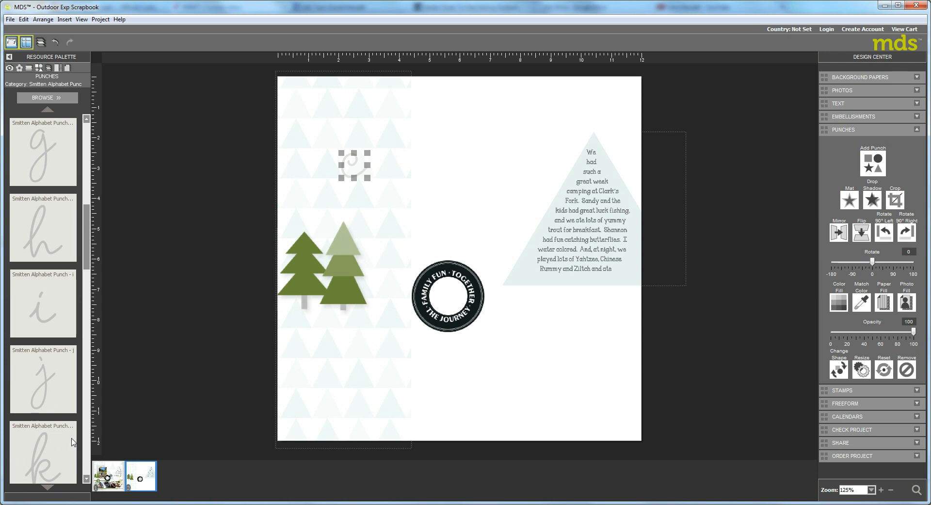
pyautogui.scroll(-4, 84, 470)
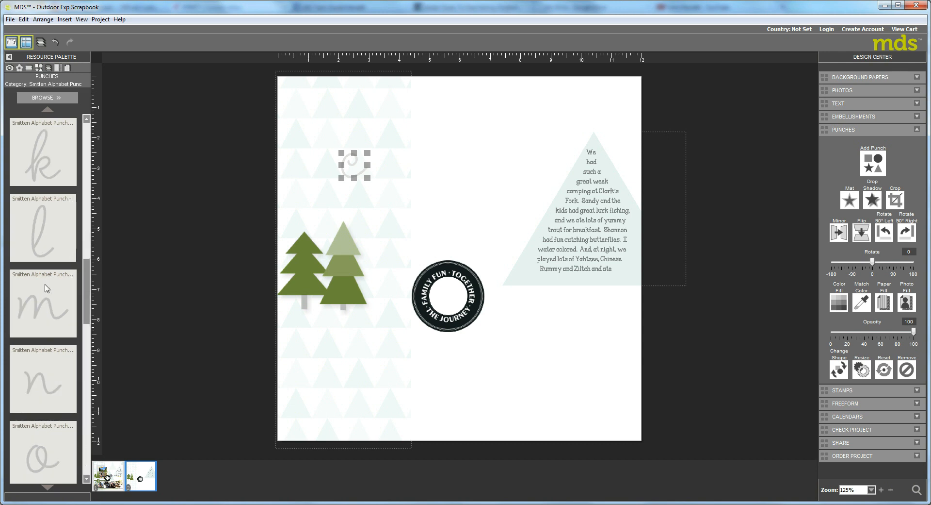
pyautogui.moveTo(44, 254); pyautogui.dragTo(367, 165)
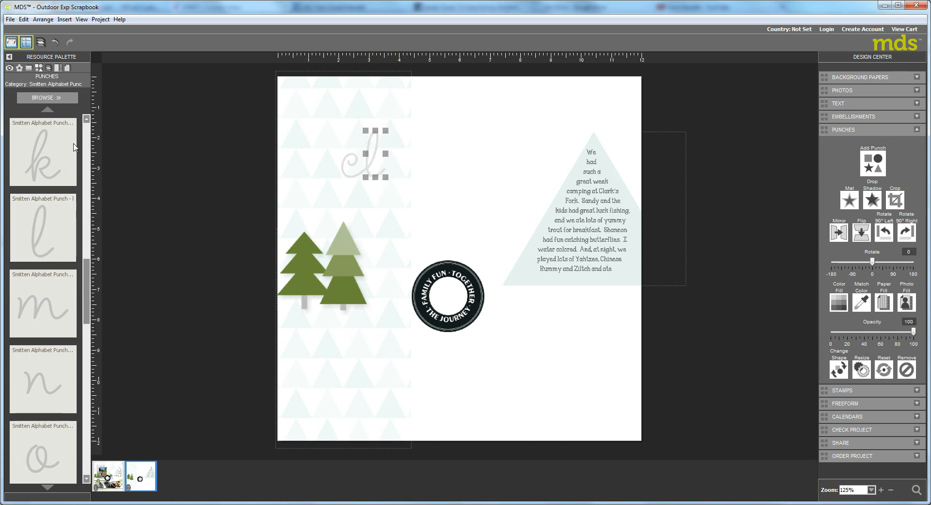
# Step: Add the Smitten Alphabet letters a and r directly after the l in the script title
pyautogui.scroll(10, 84, 135)
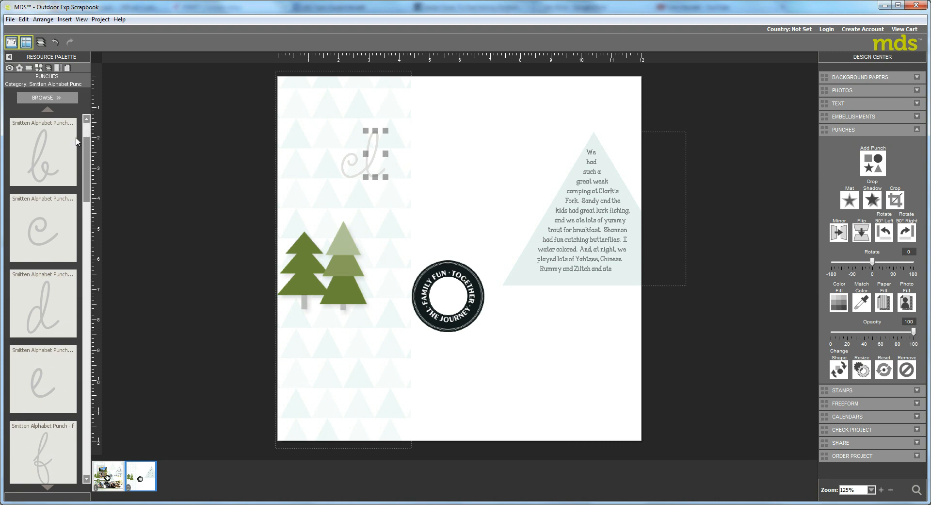
pyautogui.moveTo(41, 165); pyautogui.dragTo(399, 162)
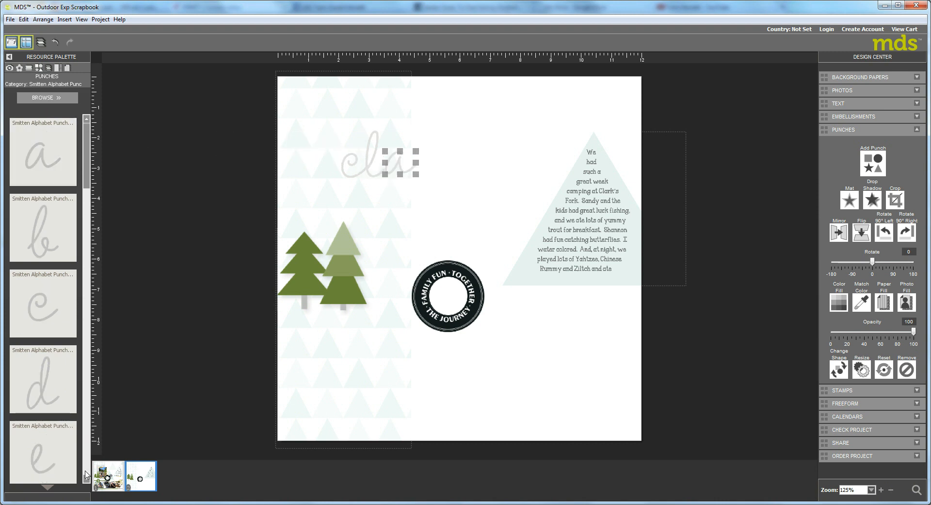
pyautogui.scroll(-16, 88, 474)
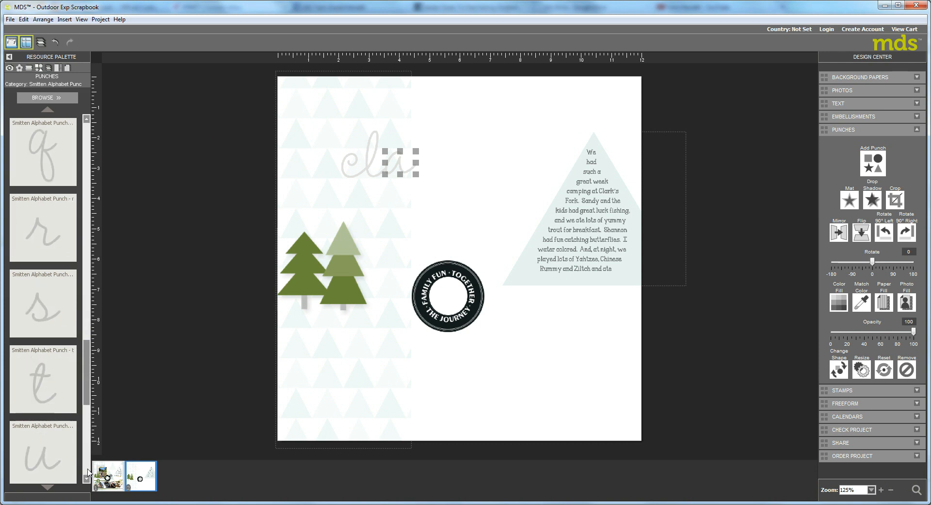
pyautogui.moveTo(56, 246); pyautogui.dragTo(281, 130)
pyautogui.moveTo(437, 158); pyautogui.dragTo(430, 160)
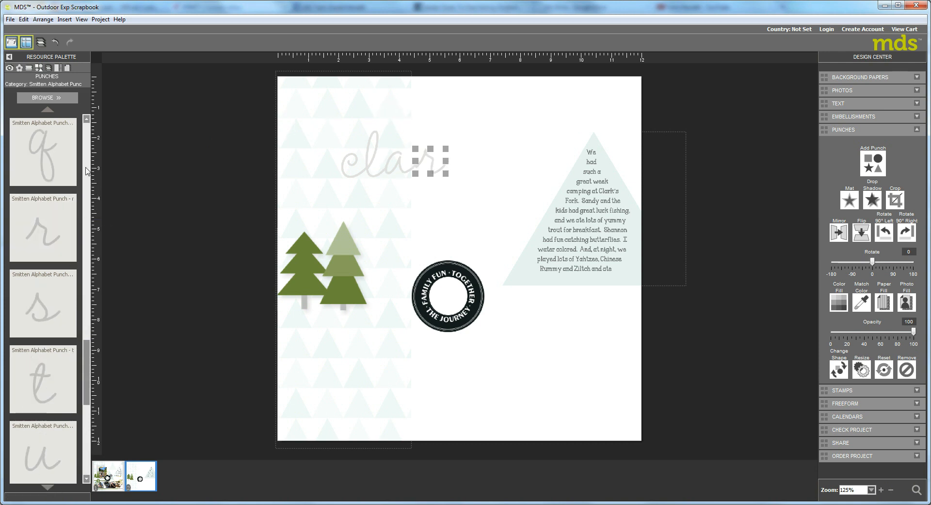
# Step: Add the Smitten Alphabet letters k and s after the r to complete the word clarks
pyautogui.scroll(3, 88, 170)
pyautogui.moveTo(41, 169); pyautogui.dragTo(460, 151)
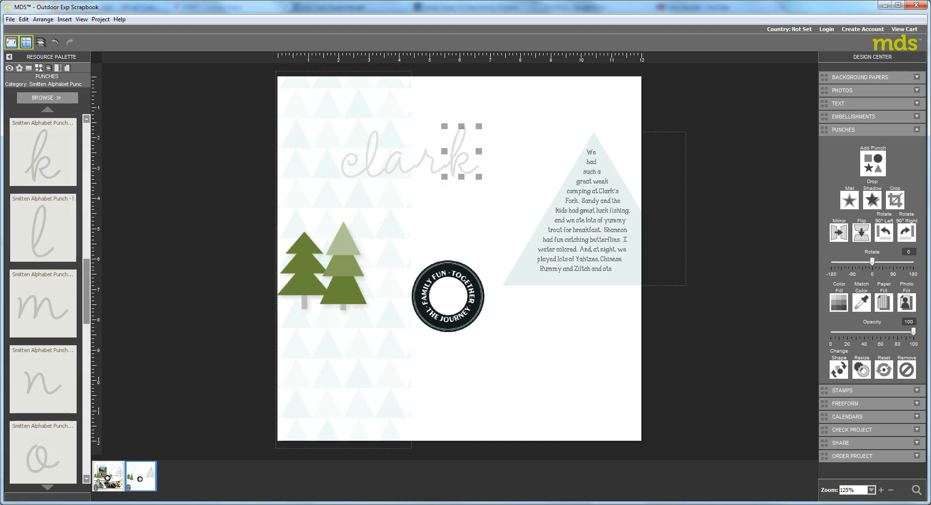
pyautogui.click(86, 473)
pyautogui.click(85, 473)
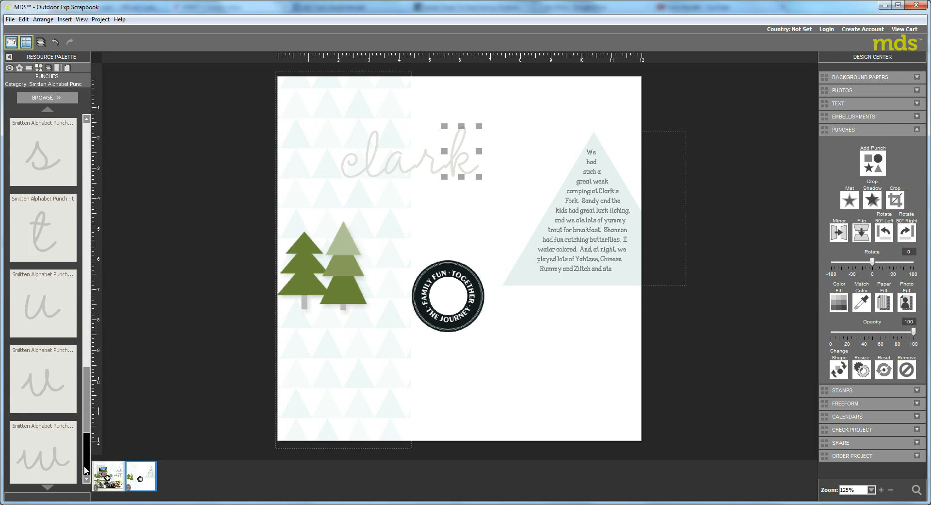
pyautogui.moveTo(32, 163); pyautogui.dragTo(498, 160)
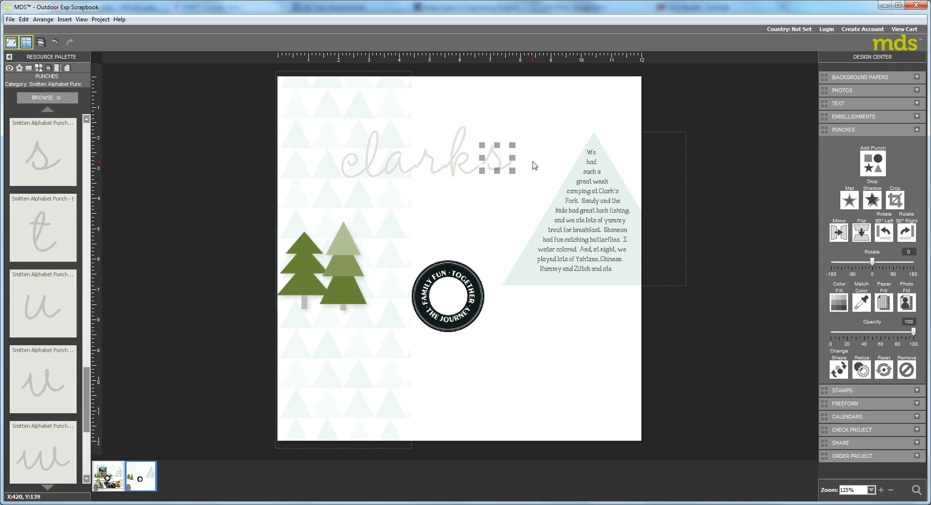
# Step: Fill all six letters of clarks with the olive green from the Stampin' Up! color palette
pyautogui.keyDown('shift'); pyautogui.click(354, 165); pyautogui.keyUp('shift')
pyautogui.keyDown('shift'); pyautogui.click(374, 150); pyautogui.keyUp('shift')
pyautogui.keyDown('shift'); pyautogui.click(400, 162); pyautogui.keyUp('shift')
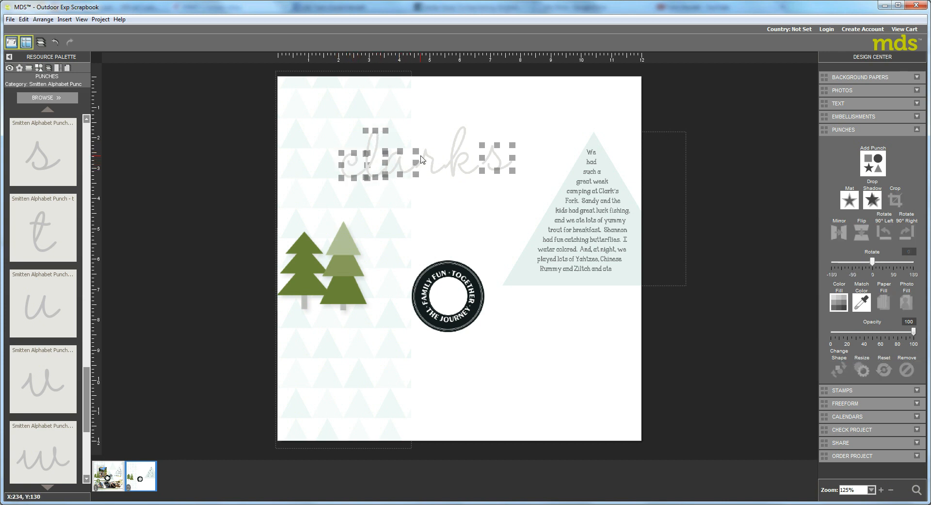
pyautogui.keyDown('shift'); pyautogui.click(427, 156); pyautogui.keyUp('shift')
pyautogui.keyDown('shift'); pyautogui.click(456, 146); pyautogui.keyUp('shift')
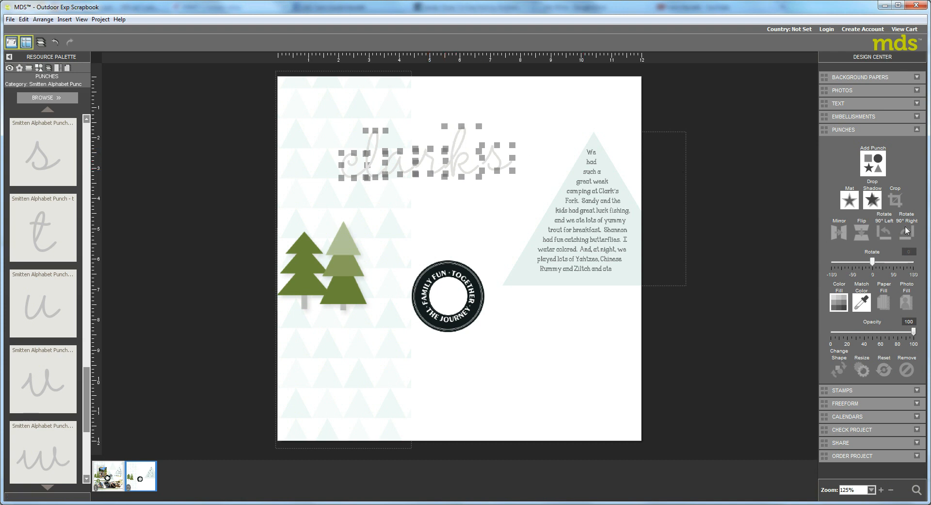
pyautogui.click(844, 301)
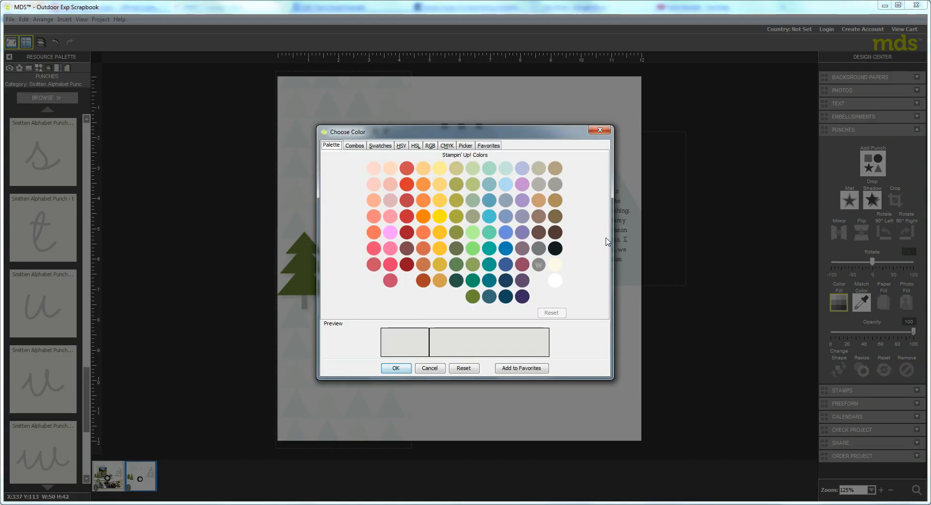
pyautogui.click(471, 299)
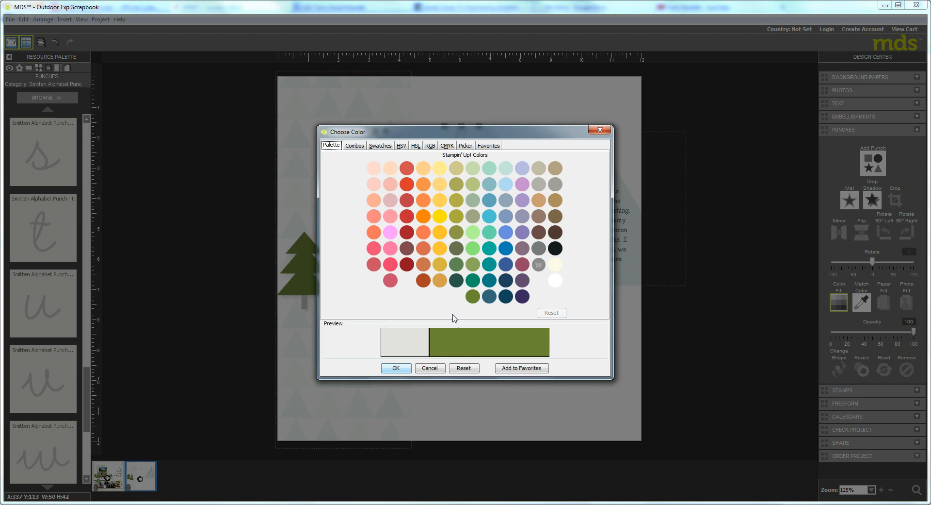
pyautogui.click(394, 369)
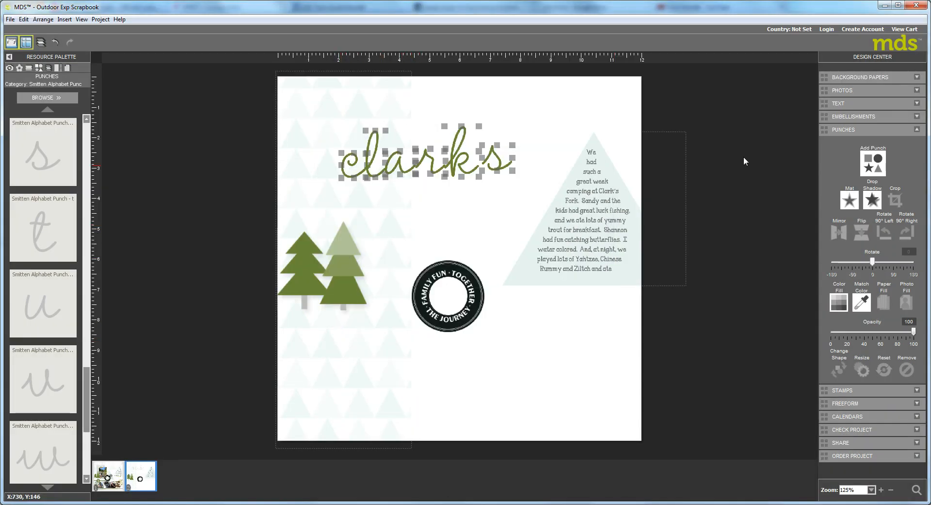
# Step: Apply a drop shadow with the default settings to all the letters of clarks
pyautogui.click(871, 202)
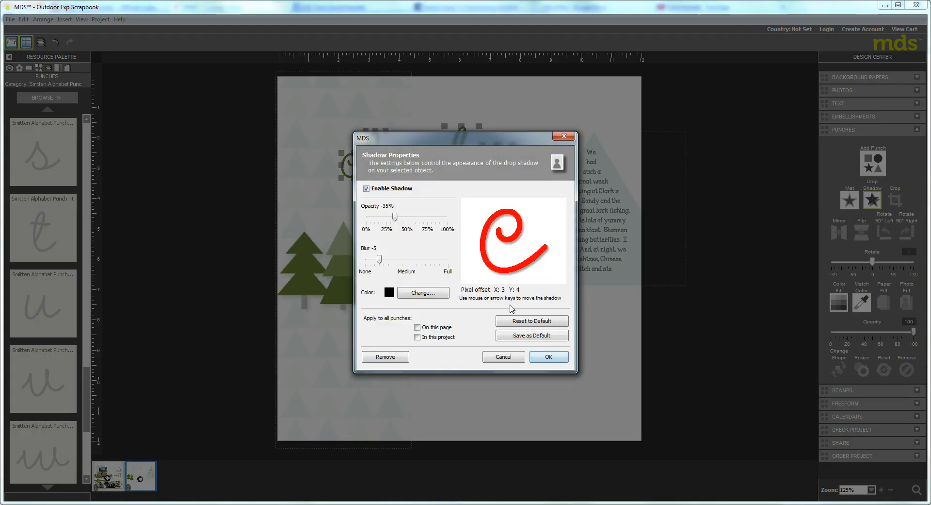
pyautogui.click(545, 358)
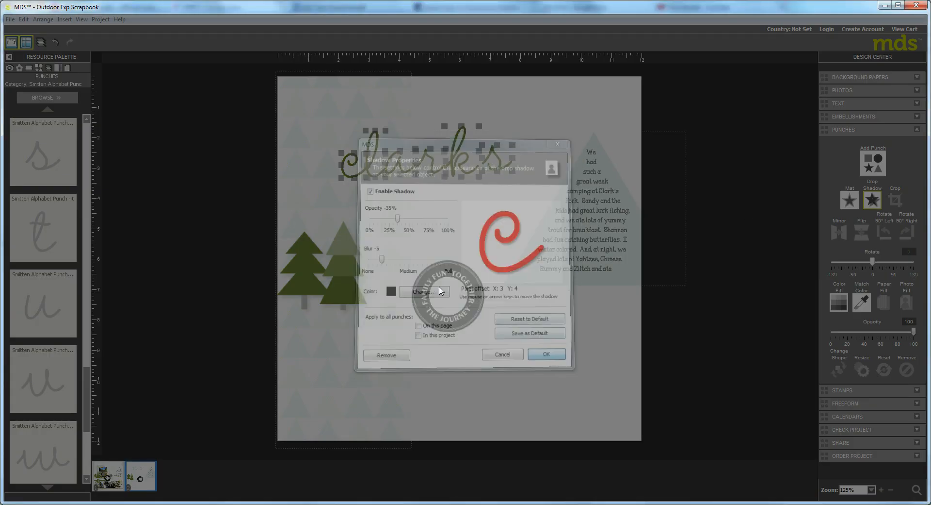
pyautogui.click(369, 182)
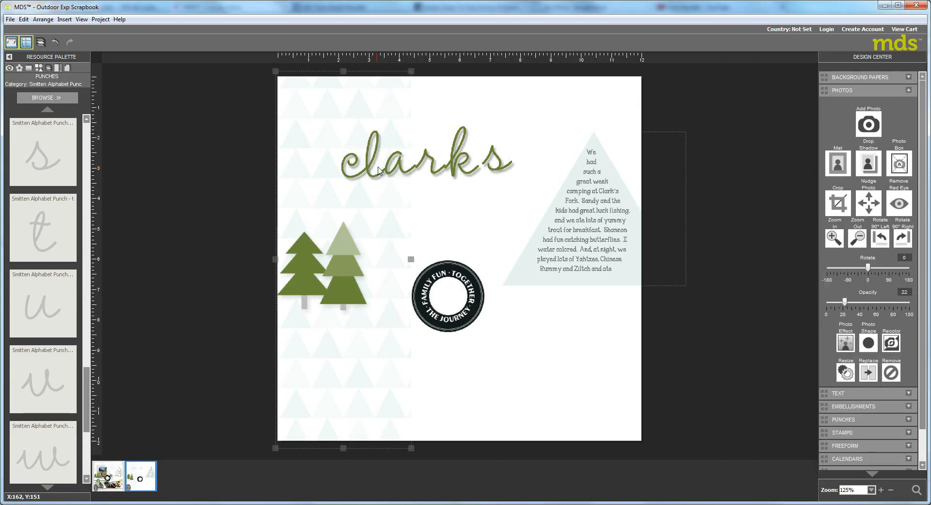
# Step: Nudge the letters a and r slightly left so their strokes join the preceding letters of clarks
pyautogui.click(416, 173)
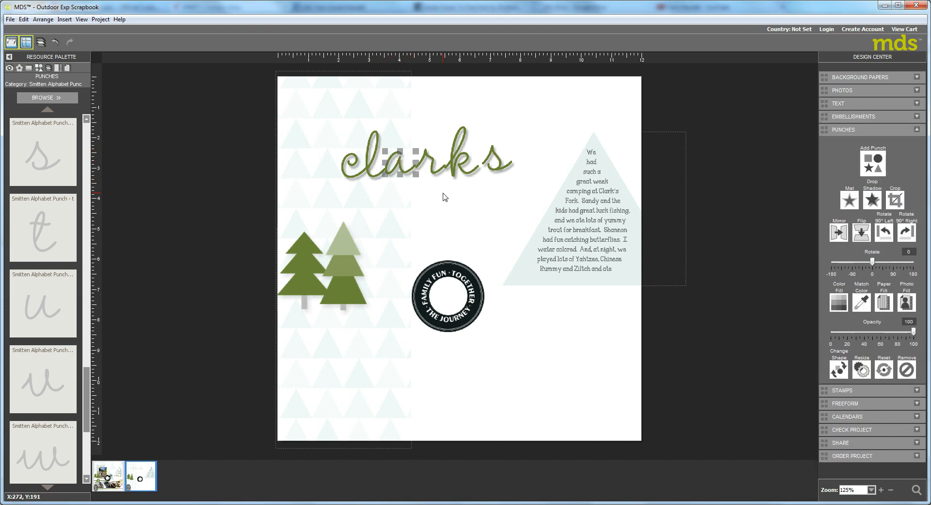
pyautogui.press('Left')
pyautogui.click(433, 157)
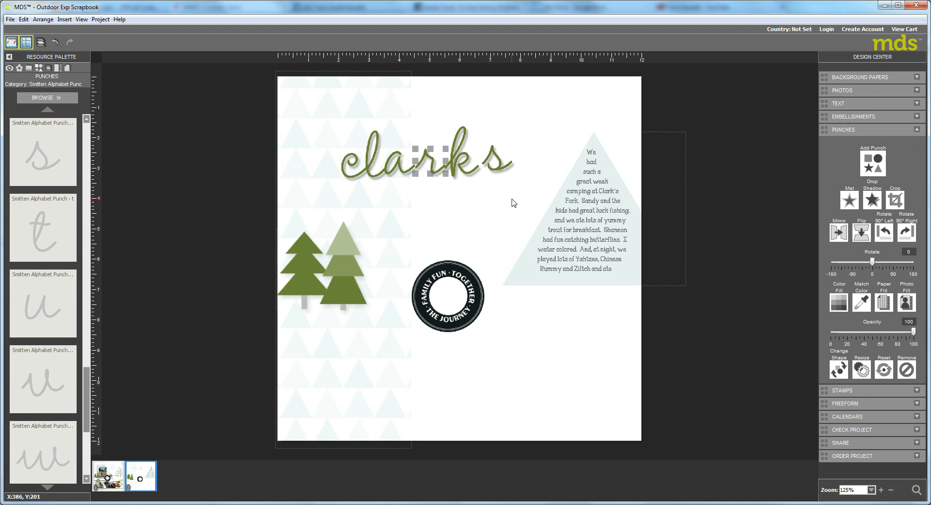
pyautogui.press('Left')
pyautogui.press('Left')
pyautogui.press('Left')
pyautogui.press('Left')
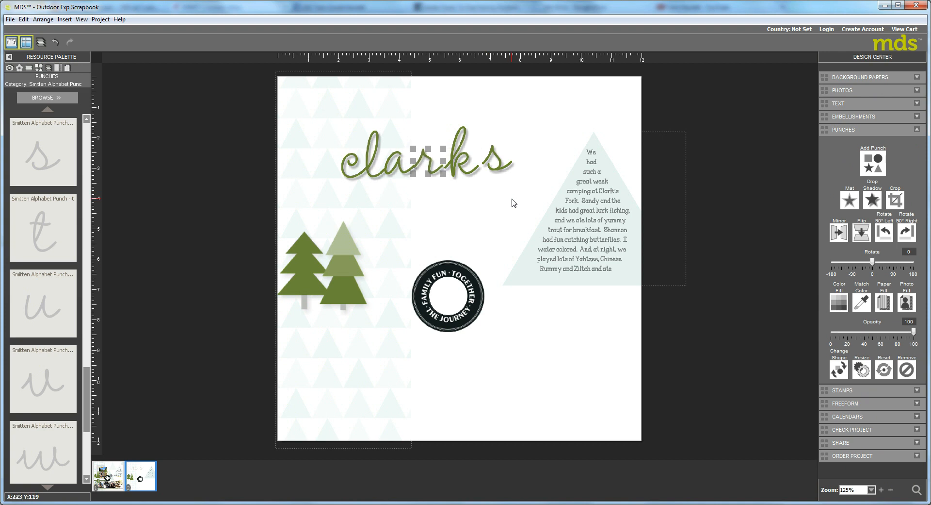
pyautogui.press('Left')
# Step: Nudge the letter k left until its stroke connects with the r
pyautogui.click(462, 162)
pyautogui.press('Left')
pyautogui.press('Left')
pyautogui.press('Left')
pyautogui.press('Left')
pyautogui.press('Left')
pyautogui.press('Left')
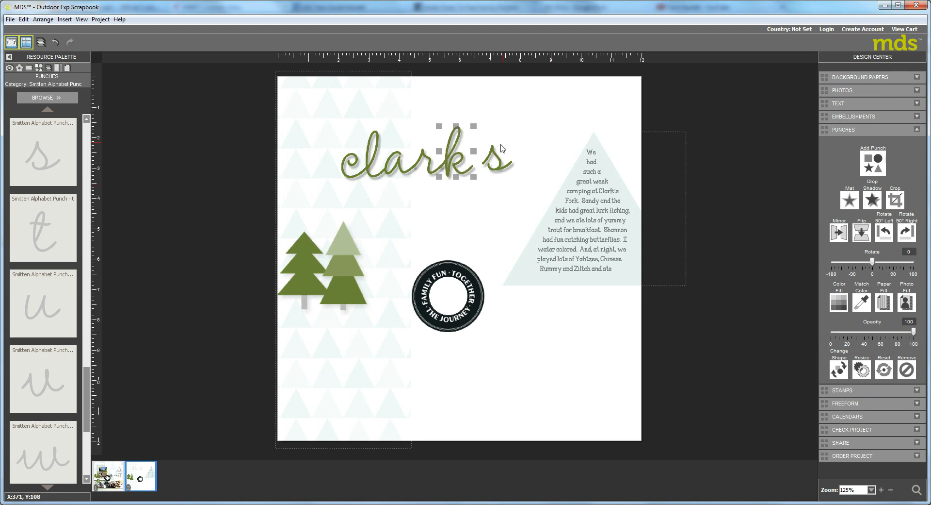
# Step: Shift the letter s left and slightly down until it connects with the end of the k
pyautogui.click(496, 160)
pyautogui.press('Left')
pyautogui.press('Left')
pyautogui.press('Left')
pyautogui.press('Left')
pyautogui.press('Left')
pyautogui.press('Left')
pyautogui.press('Left')
pyautogui.press('Left')
pyautogui.press('Left')
pyautogui.press('Left')
pyautogui.press('Left')
pyautogui.press('Left')
pyautogui.press('Left')
pyautogui.press('Left')
pyautogui.press('Left')
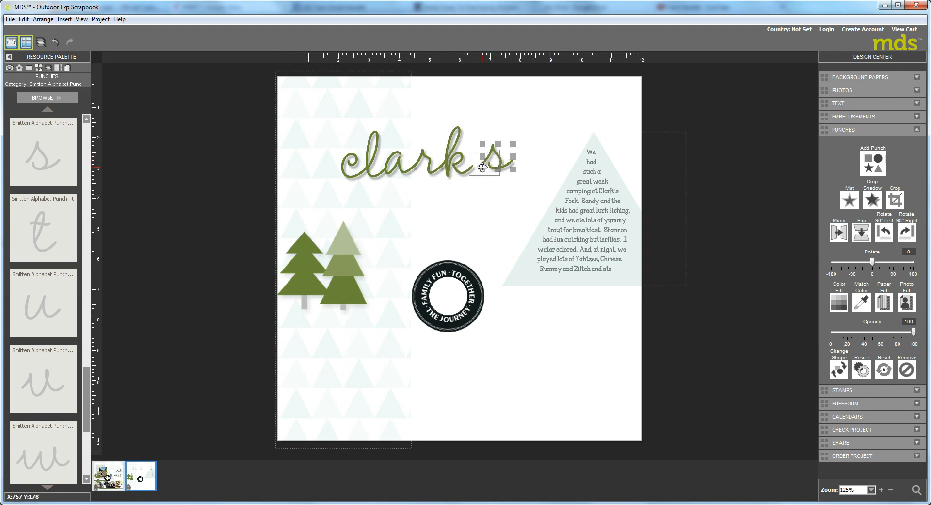
pyautogui.press('Right')
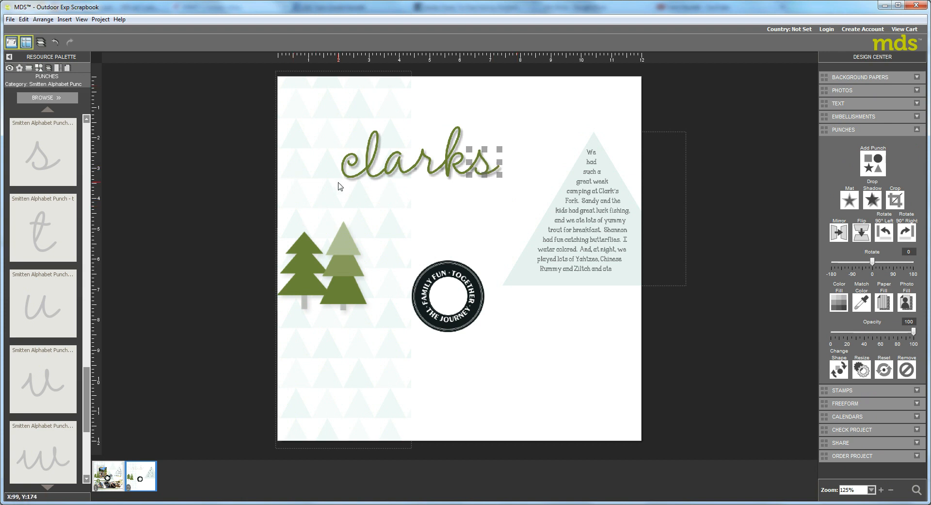
# Step: Select all six letters of clarks and group them into one object
pyautogui.keyDown('shift'); pyautogui.click(352, 165); pyautogui.keyUp('shift')
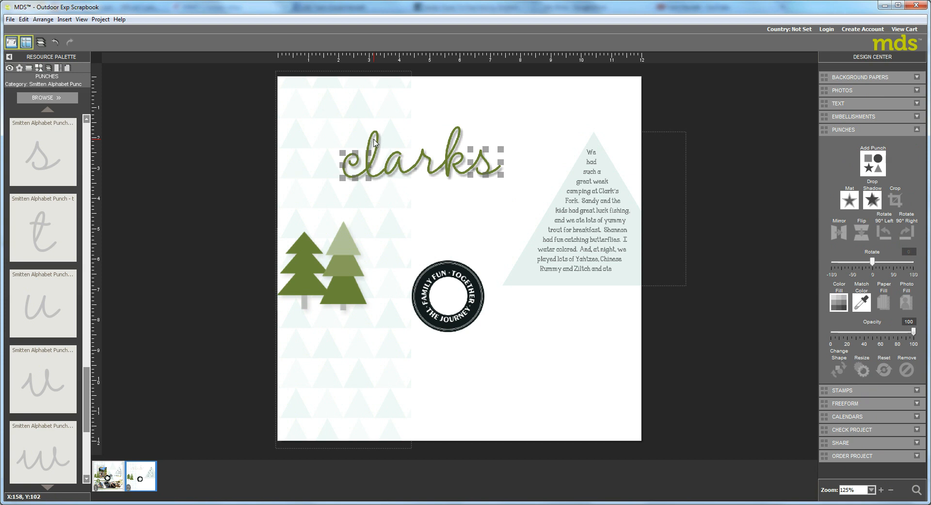
pyautogui.keyDown('shift'); pyautogui.click(374, 143); pyautogui.keyUp('shift')
pyautogui.keyDown('shift'); pyautogui.click(415, 151); pyautogui.keyUp('shift')
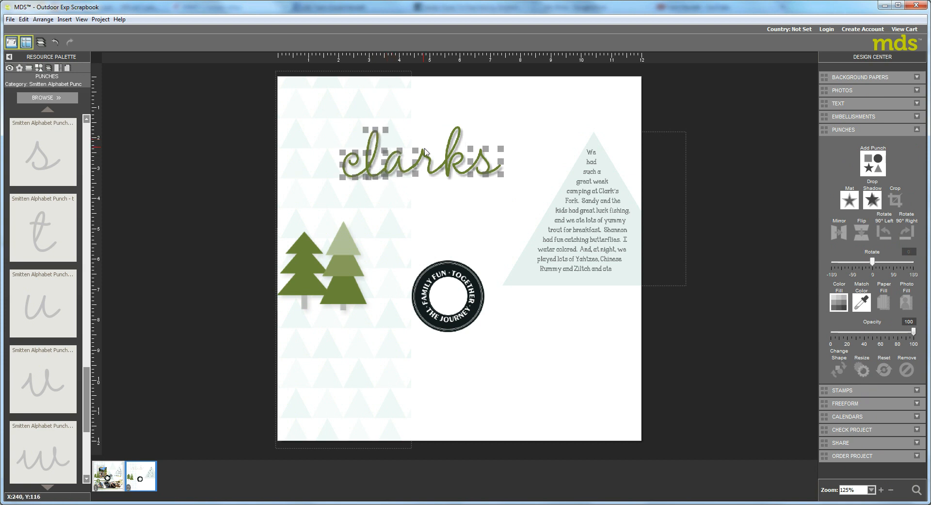
pyautogui.keyDown('shift'); pyautogui.click(425, 162); pyautogui.keyUp('shift')
pyautogui.keyDown('shift'); pyautogui.click(456, 138); pyautogui.keyUp('shift')
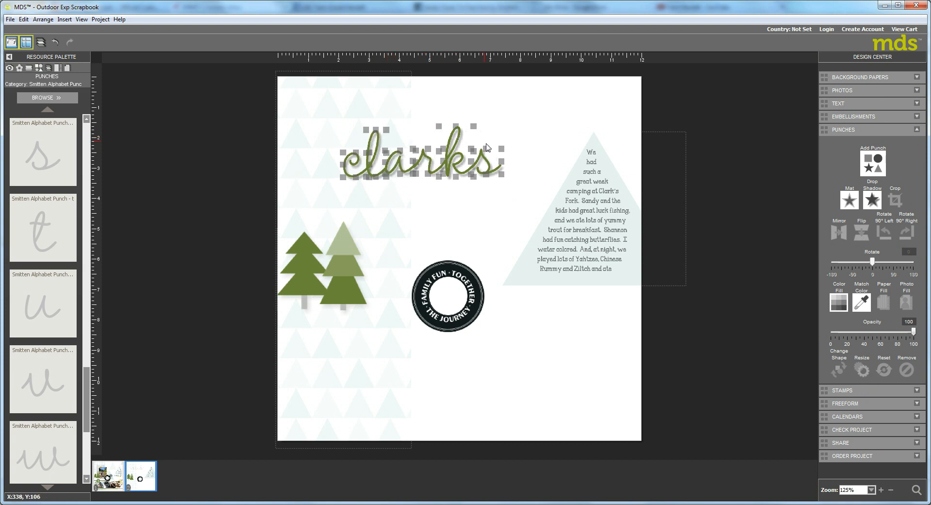
pyautogui.click(42, 19)
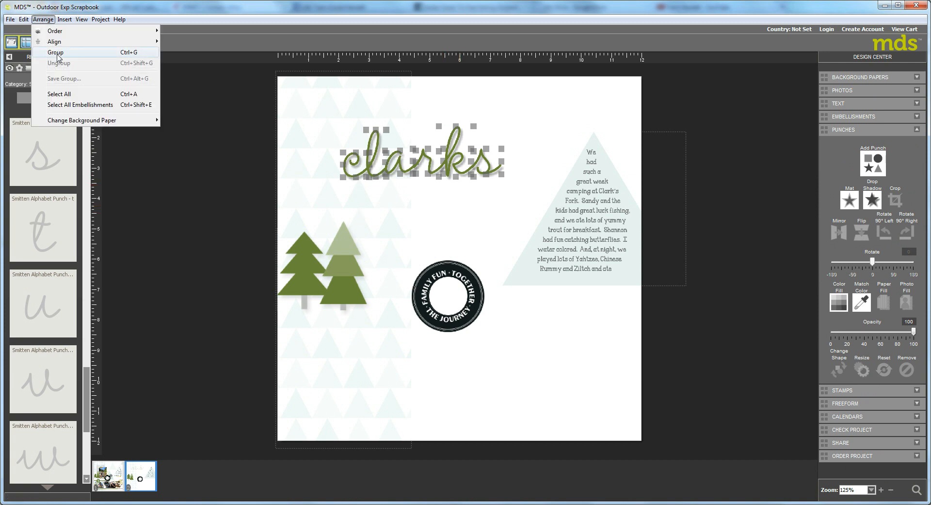
pyautogui.click(56, 52)
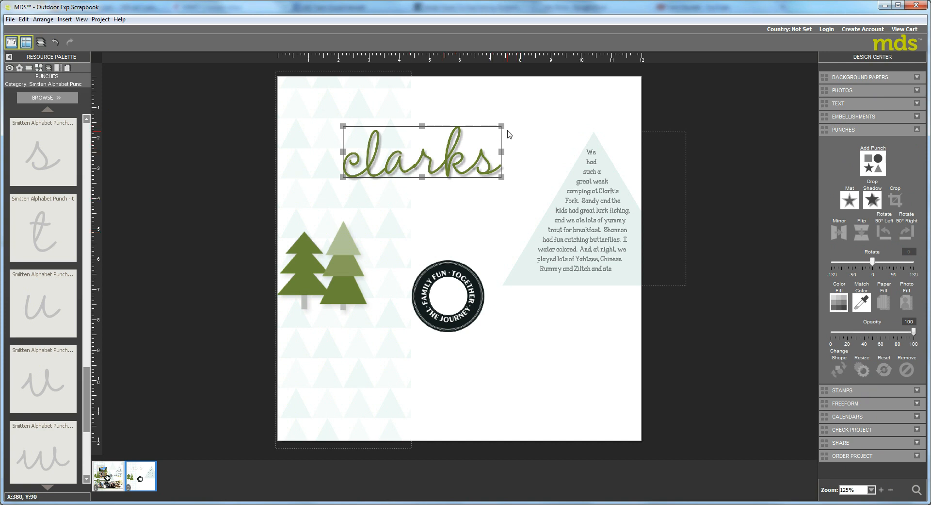
# Step: Shrink the clarks group and place it in the upper half of the badge's white circle
pyautogui.moveTo(501, 126); pyautogui.dragTo(426, 151)
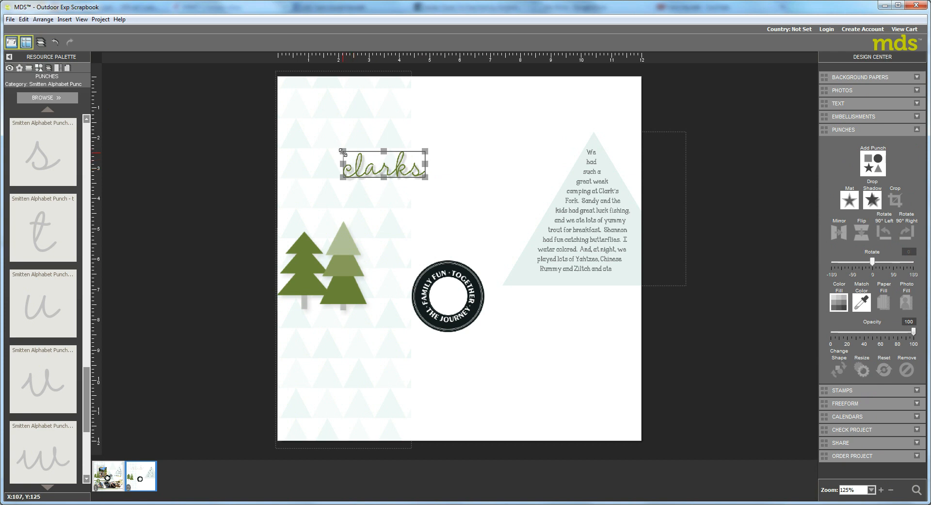
pyautogui.moveTo(343, 151); pyautogui.dragTo(379, 163)
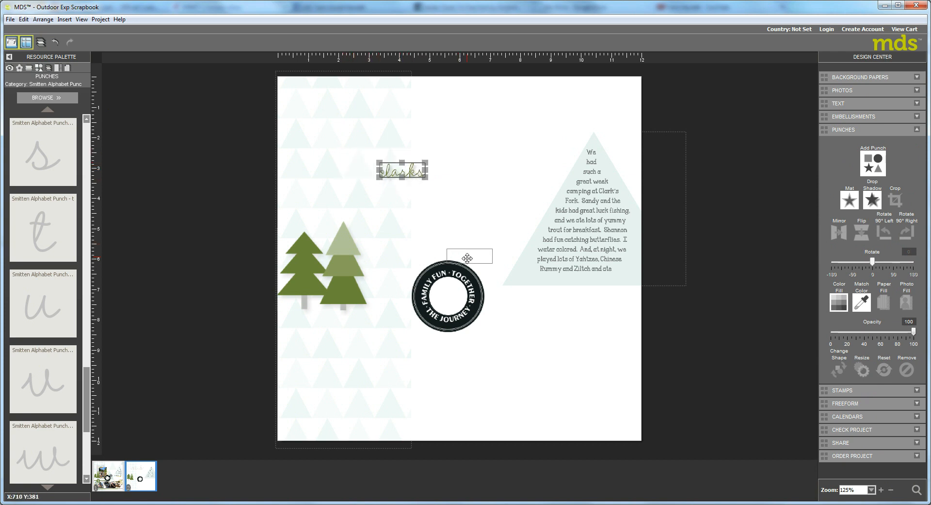
pyautogui.moveTo(468, 258); pyautogui.dragTo(447, 287)
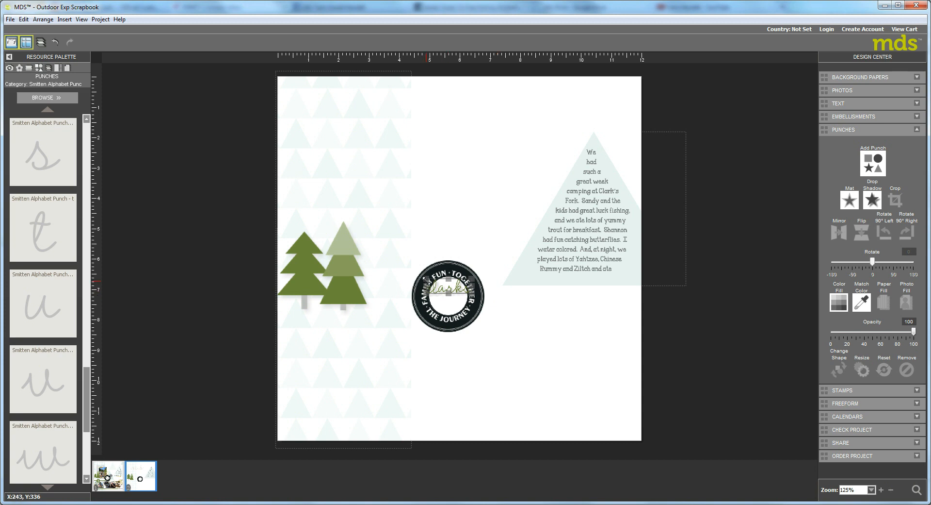
pyautogui.moveTo(427, 280); pyautogui.dragTo(463, 294)
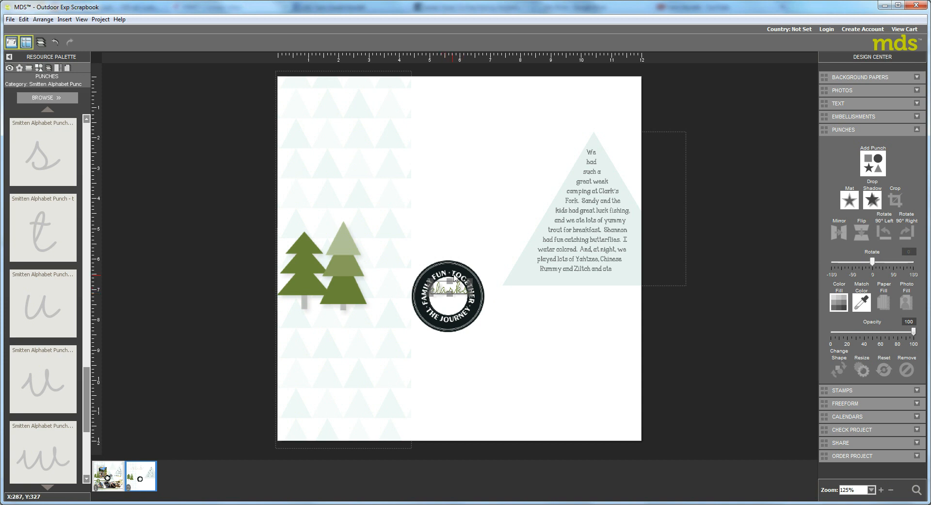
# Step: Apply a drop shadow with the default settings to the round Family Fun badge
pyautogui.click(461, 327)
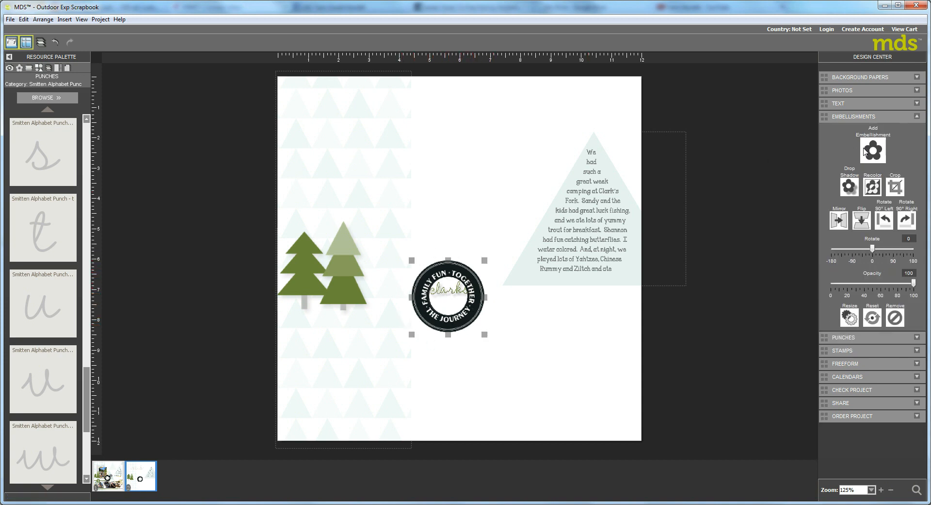
pyautogui.click(849, 186)
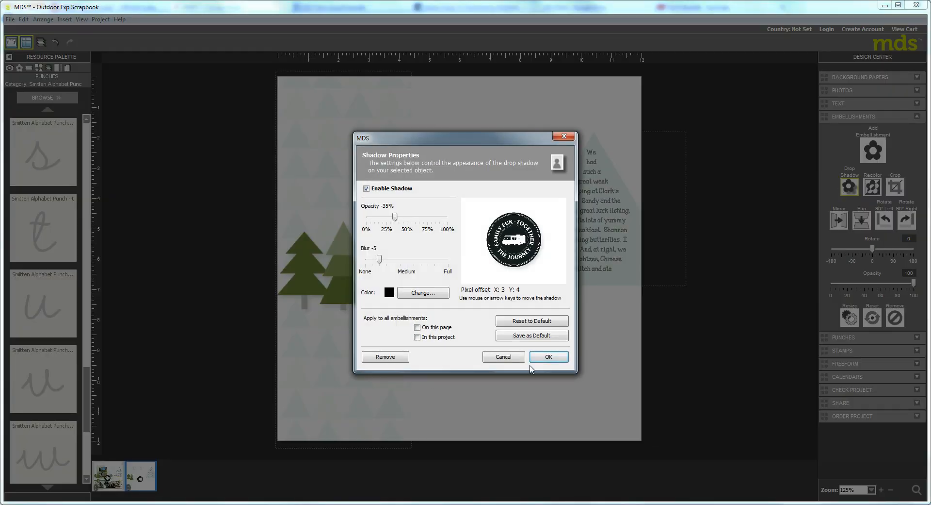
pyautogui.press('Return')
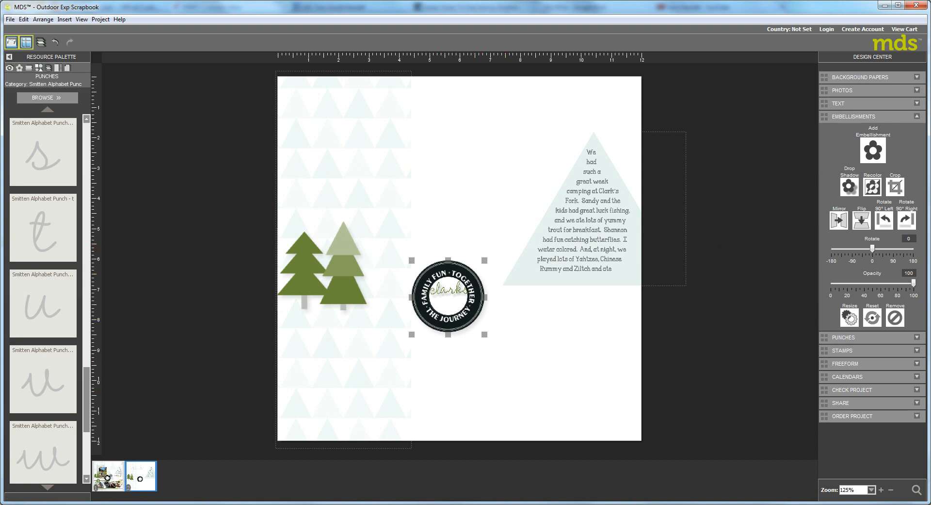
# Step: Open the completed fishing layout page and display its page layers
pyautogui.click(106, 478)
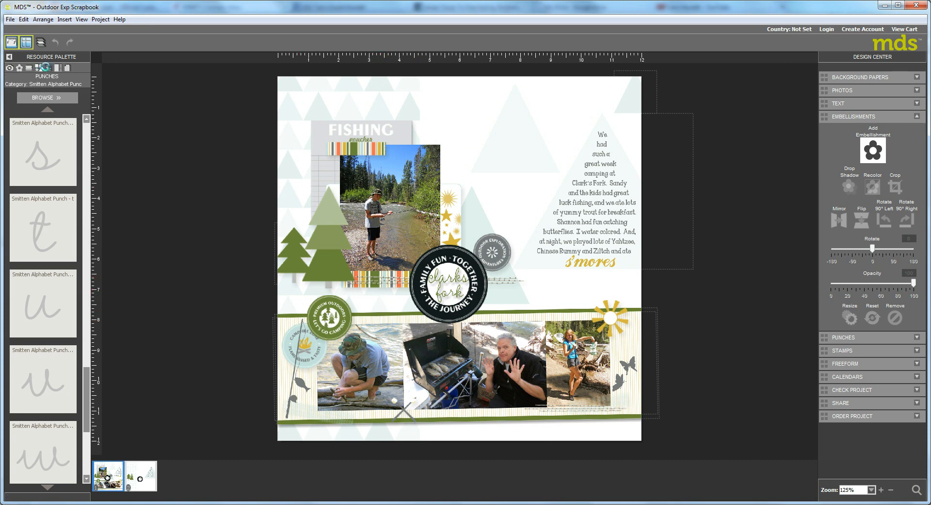
pyautogui.click(48, 67)
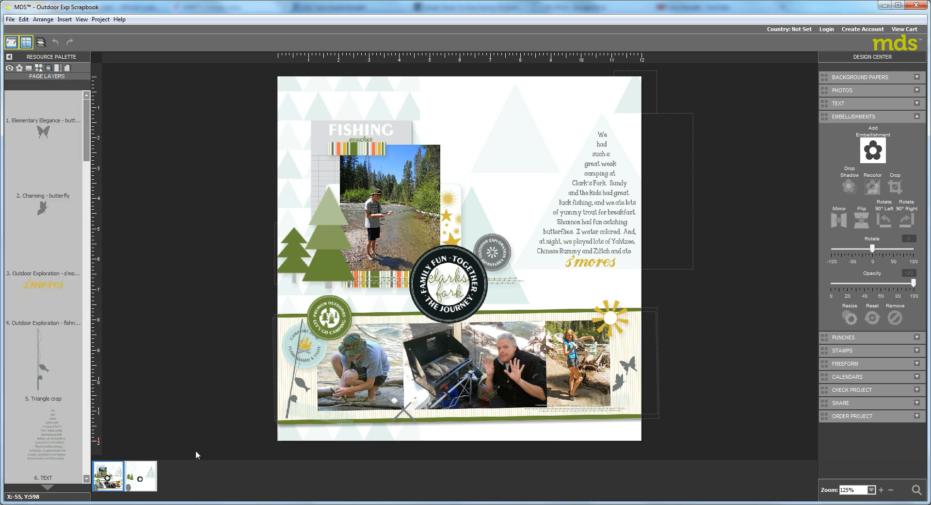